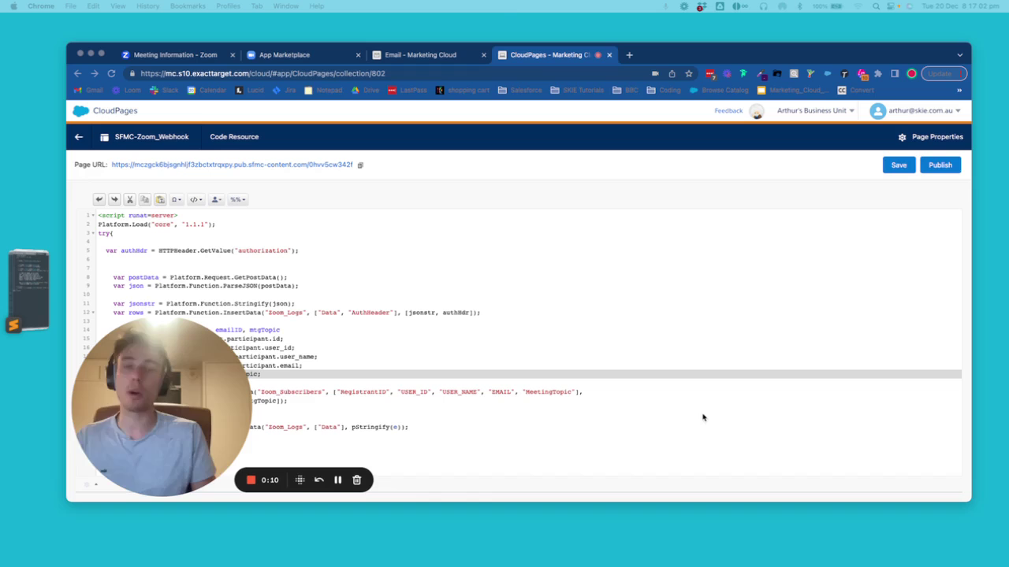
# Open the app creation page through App Marketplace in the Zoom account's advanced settings, and close it again
pyautogui.click(206, 57)
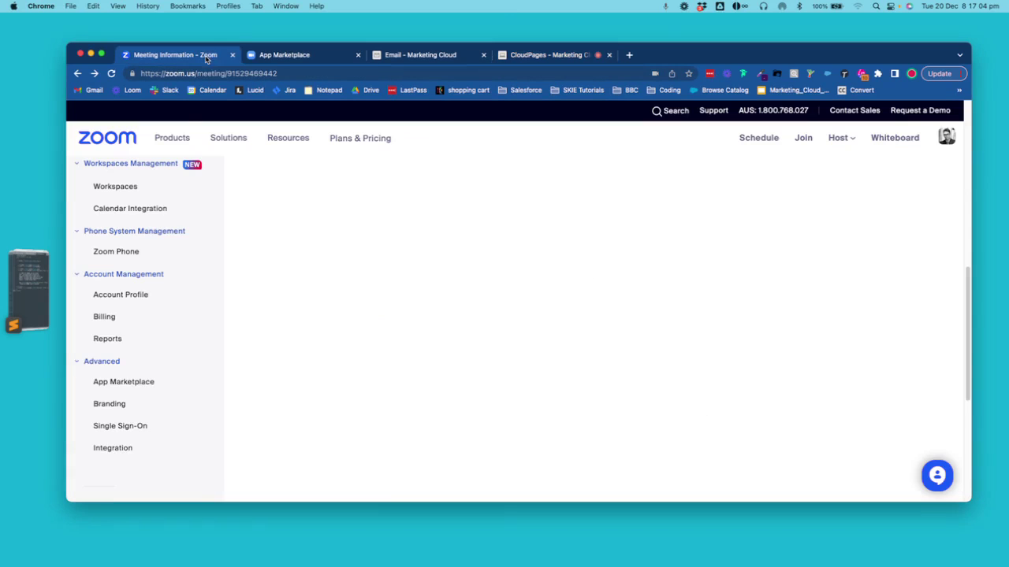
pyautogui.moveTo(116, 387); pyautogui.dragTo(441, 364)
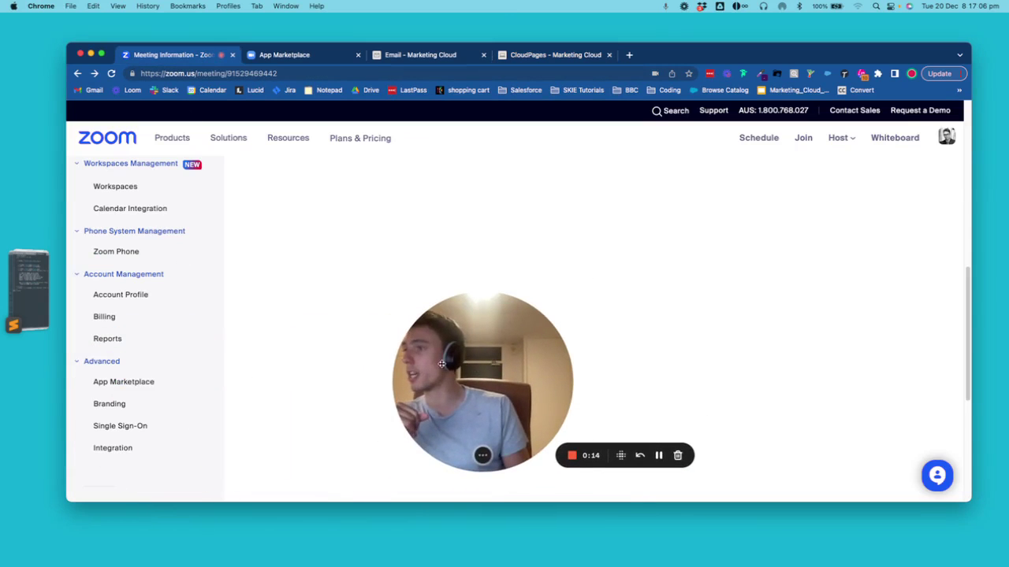
pyautogui.click(148, 383)
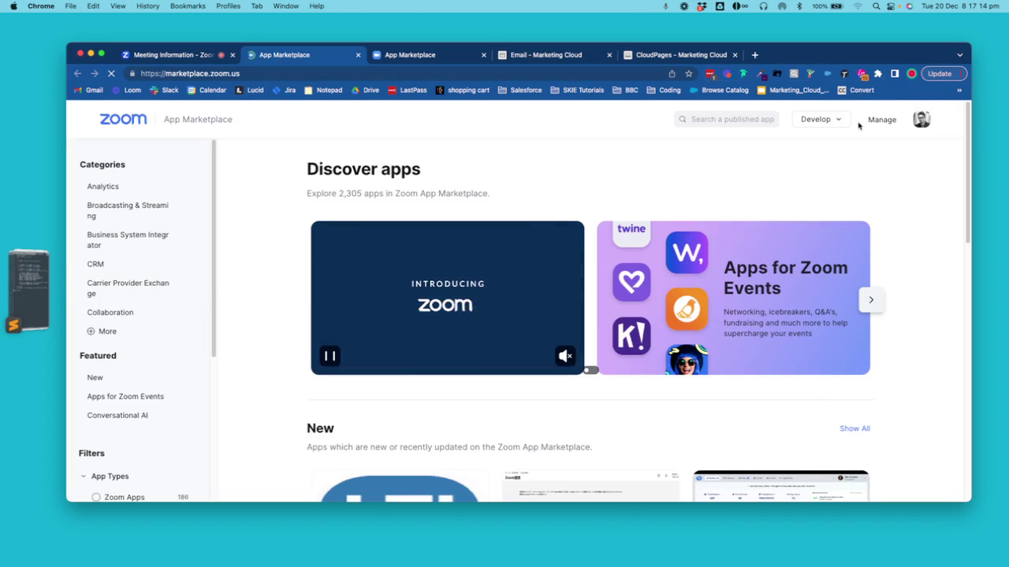
pyautogui.click(819, 119)
pyautogui.click(814, 142)
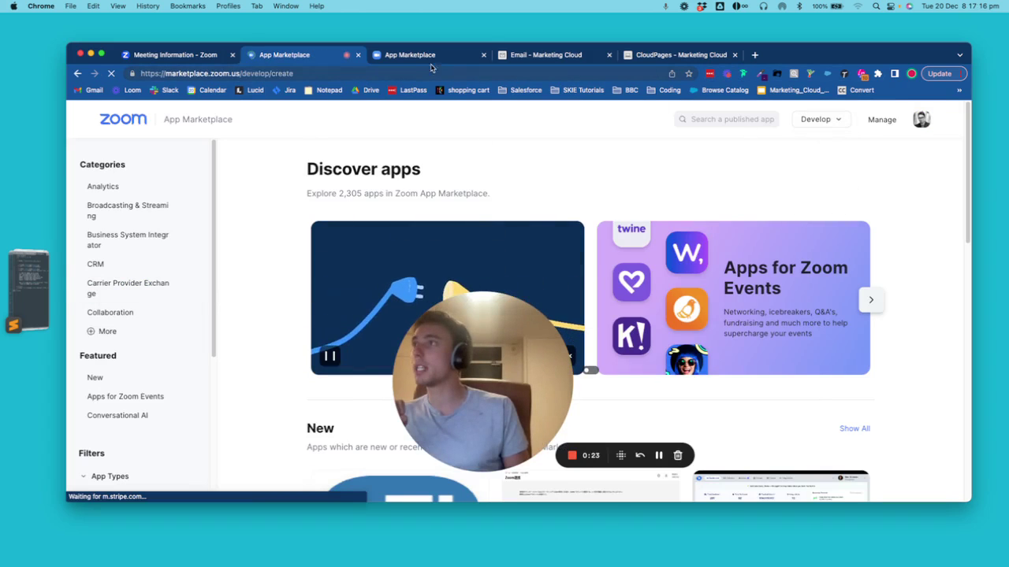
pyautogui.click(359, 57)
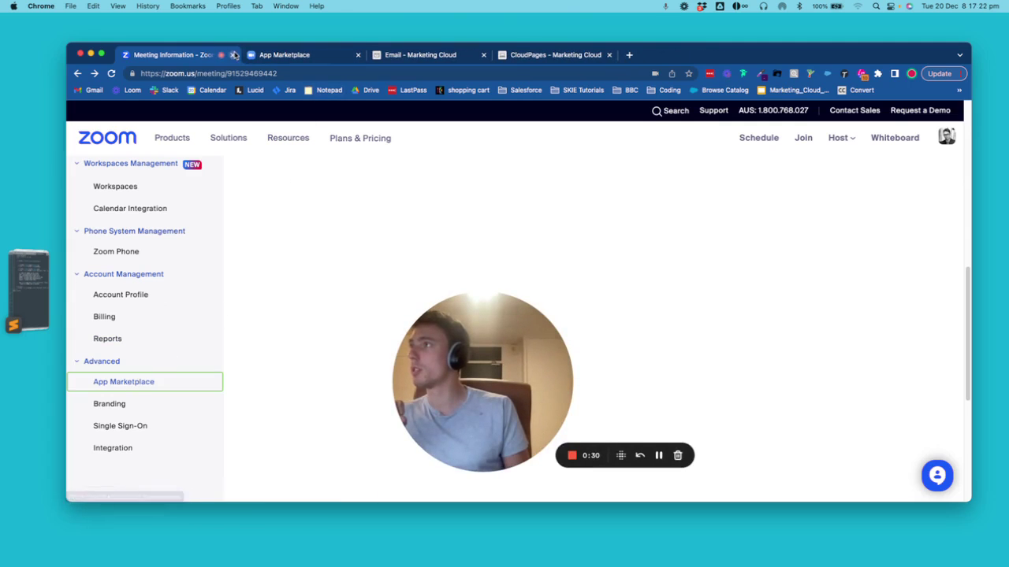
# Review the basic, developer contact and link information of the Zoom_SFMC_333 webhook app, and continue to its Feature page
pyautogui.click(254, 57)
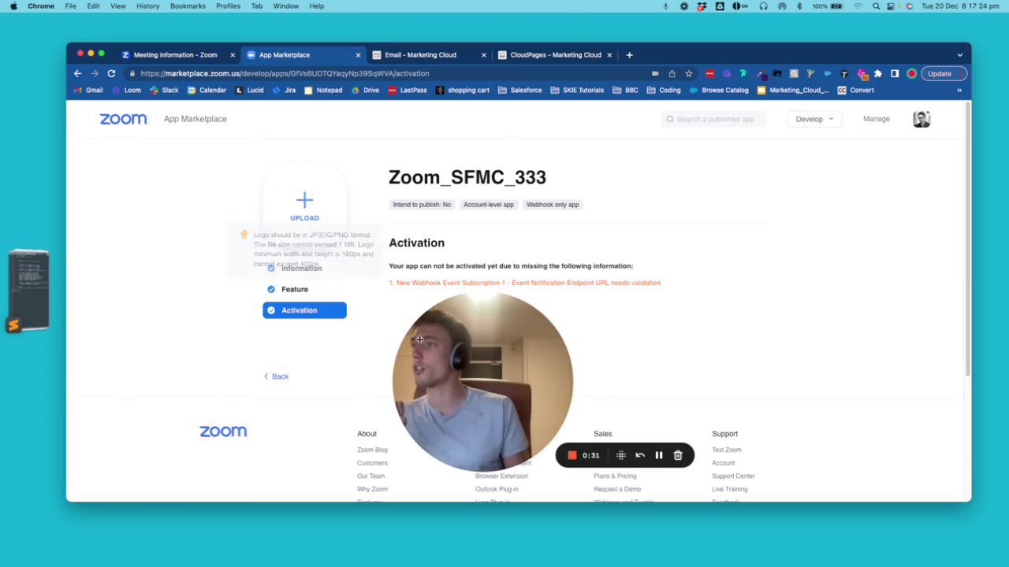
pyautogui.moveTo(450, 337); pyautogui.dragTo(766, 321)
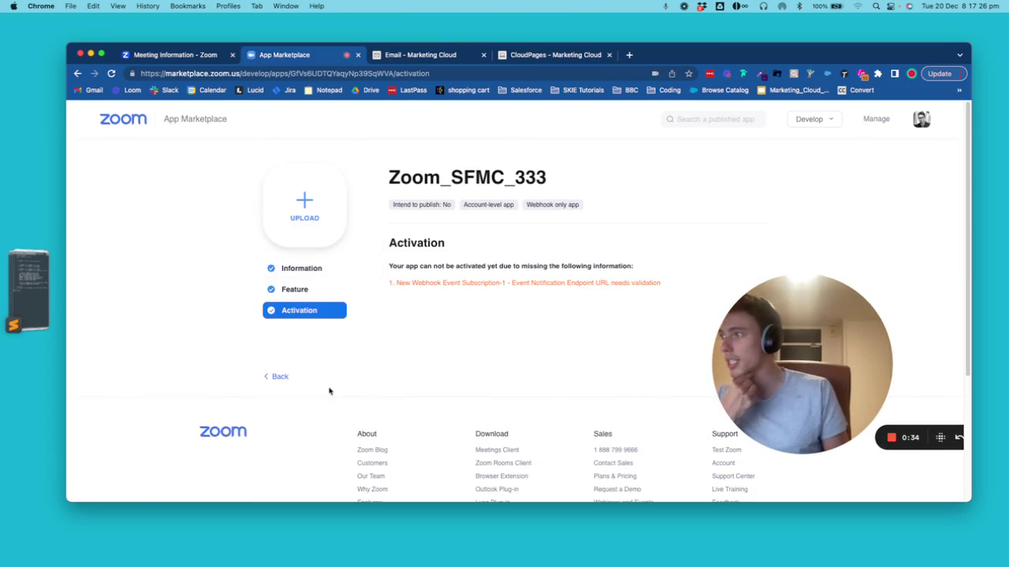
pyautogui.click(331, 270)
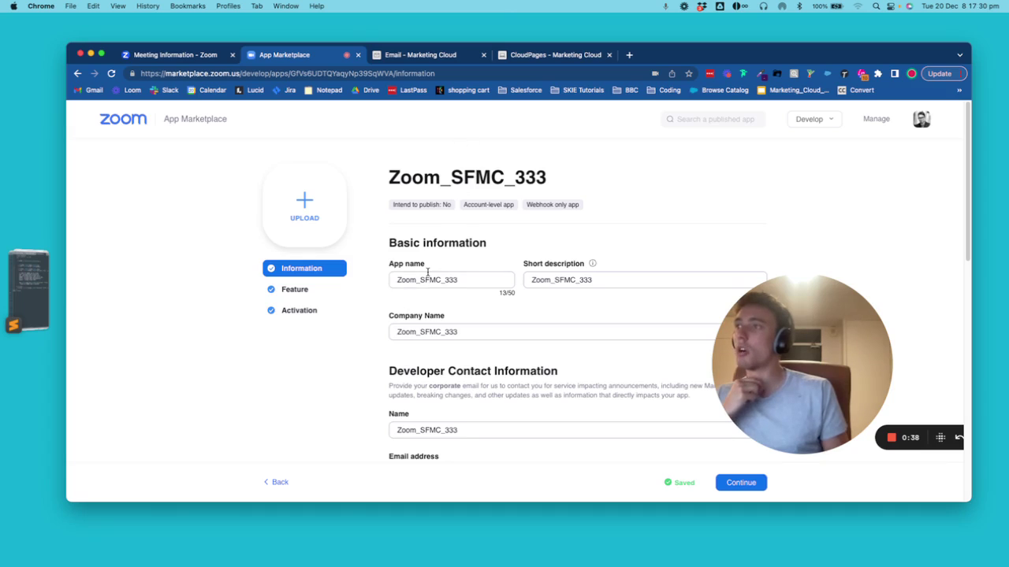
pyautogui.scroll(-1, 439, 302)
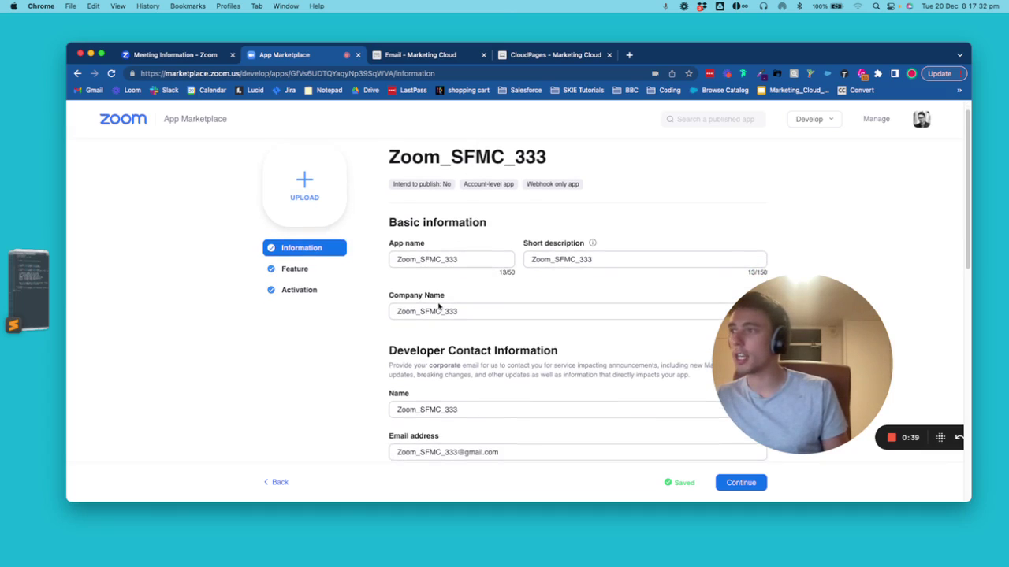
pyautogui.scroll(-1, 438, 302)
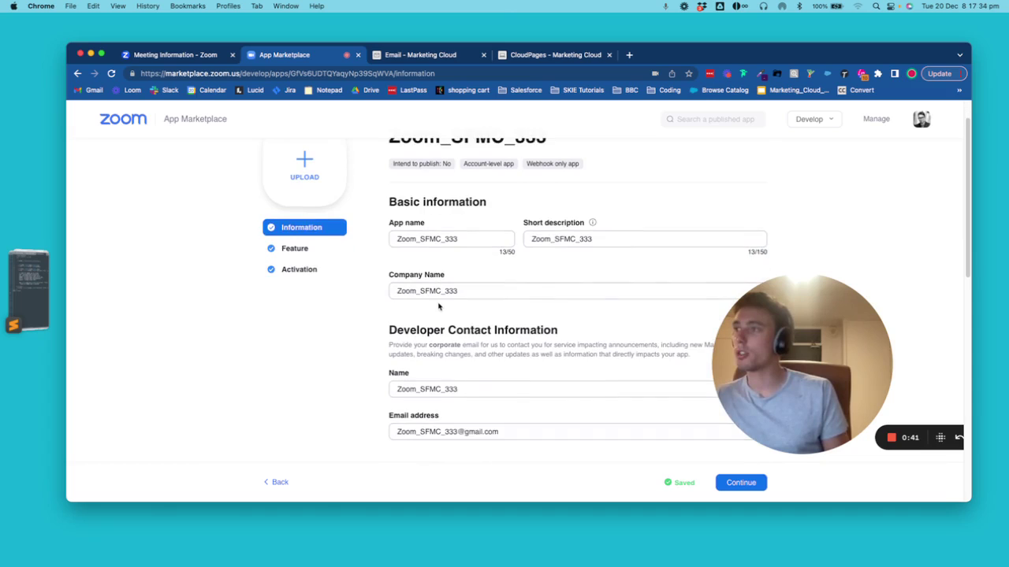
pyautogui.scroll(-2, 439, 306)
pyautogui.scroll(-4, 439, 306)
pyautogui.scroll(-8, 439, 306)
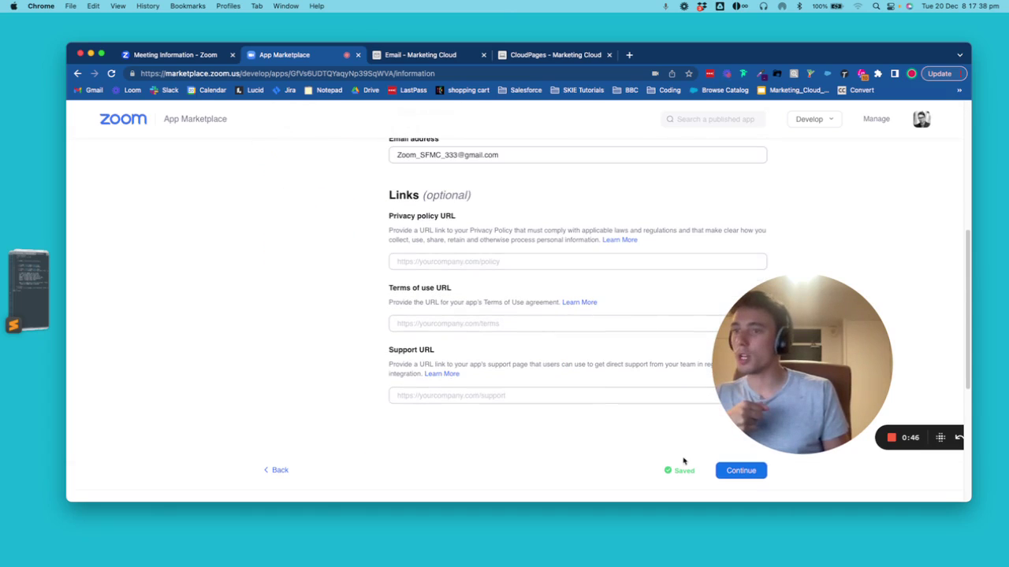
pyautogui.click(719, 471)
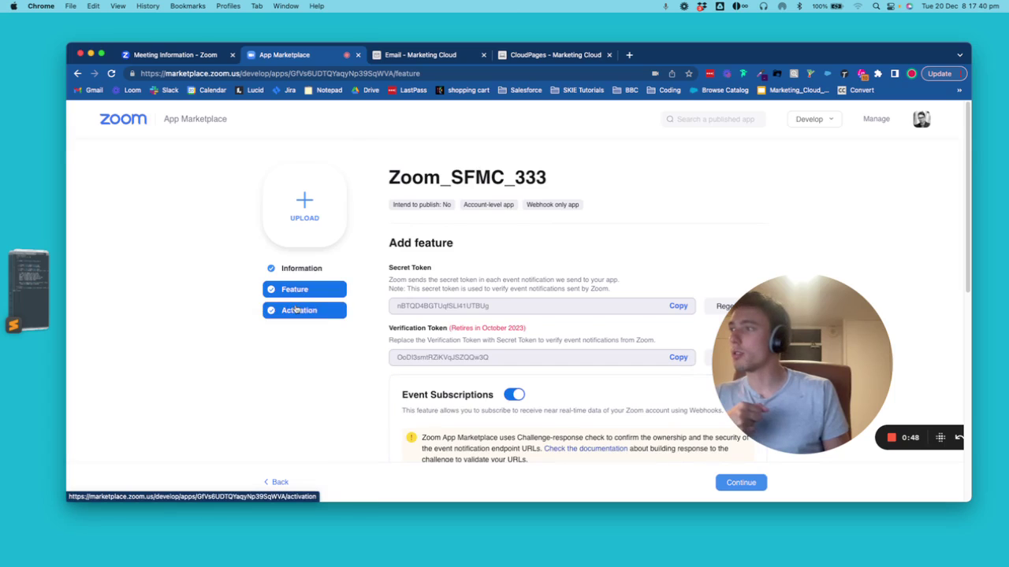
# Examine the secret token section on the app's Feature page and select the token's value
pyautogui.scroll(-3, 318, 315)
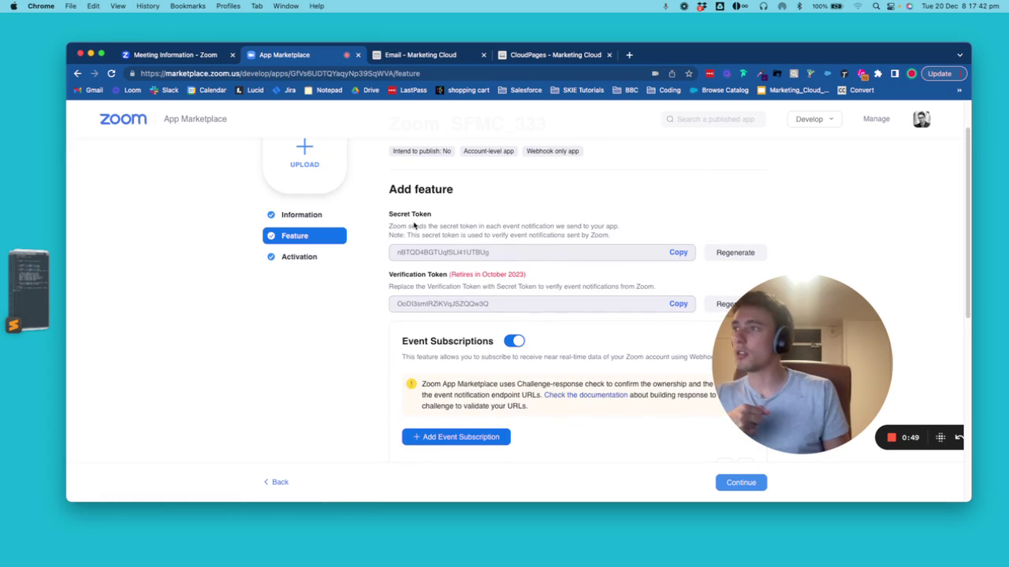
pyautogui.tripleClick(407, 215)
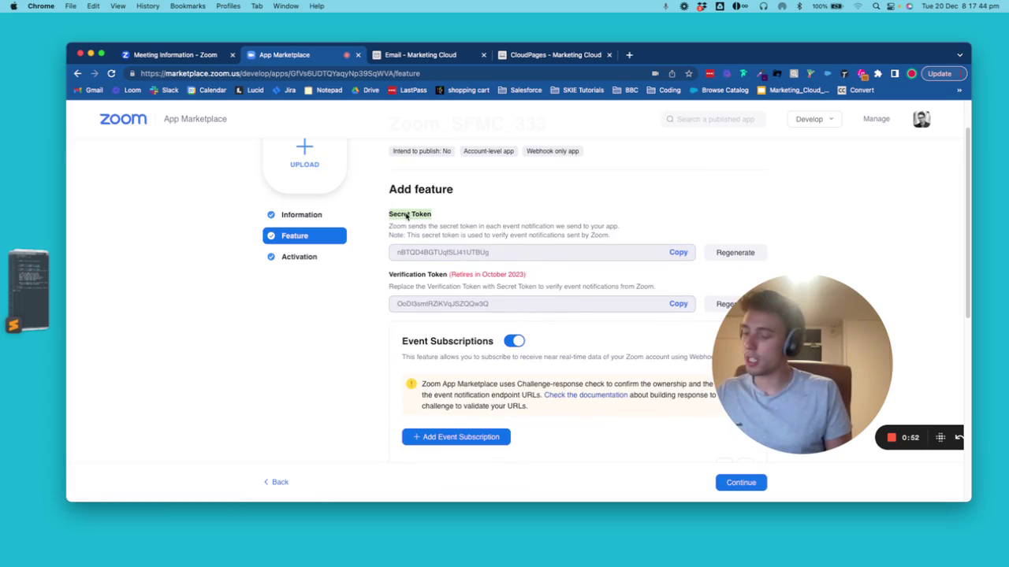
pyautogui.doubleClick(415, 255)
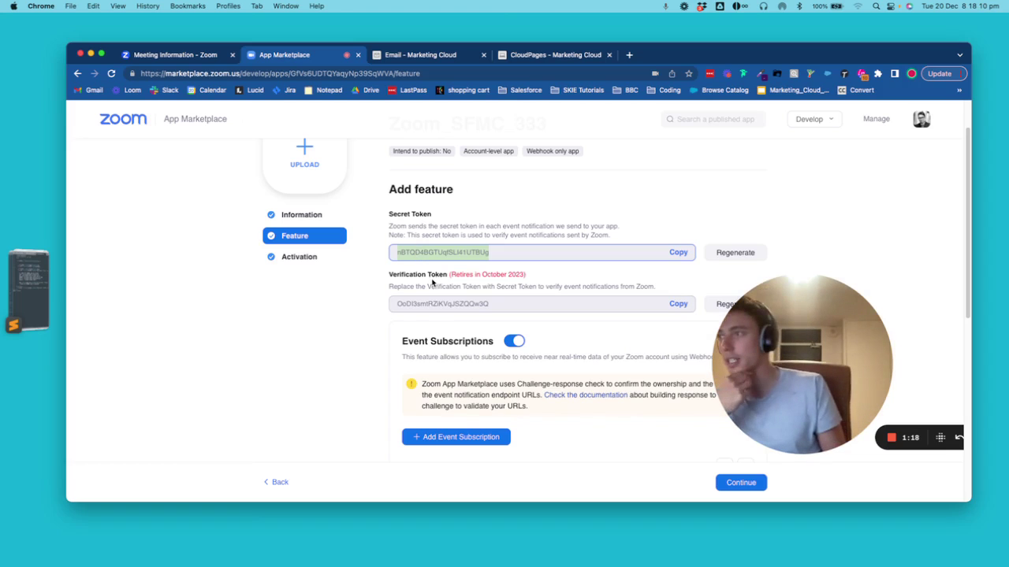
# Review the Participant/Host joined meeting event and the endpoint URL of New Webhook Event Subscription-1, and continue to the Activation page
pyautogui.scroll(-3, 438, 338)
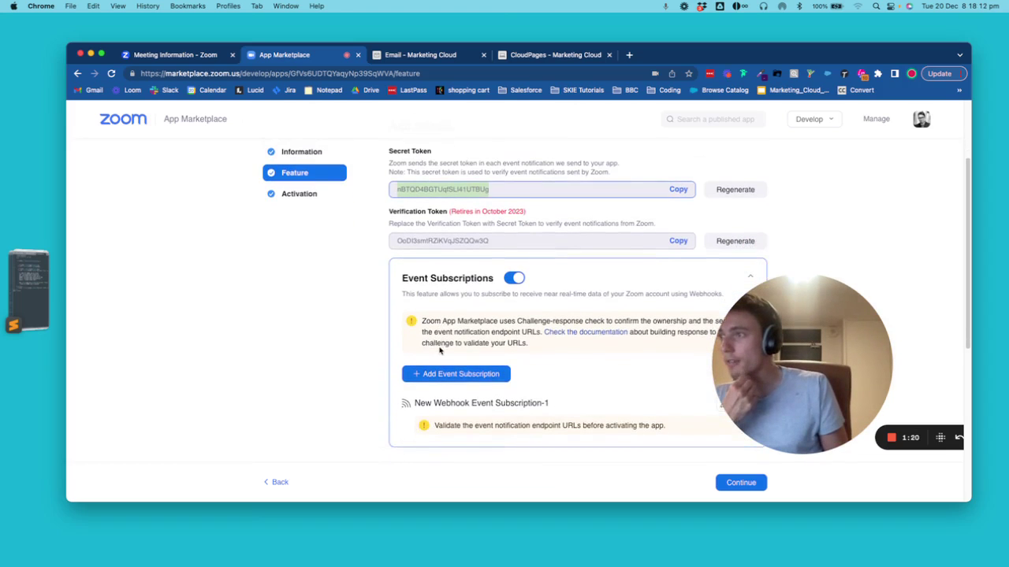
pyautogui.scroll(-1, 439, 339)
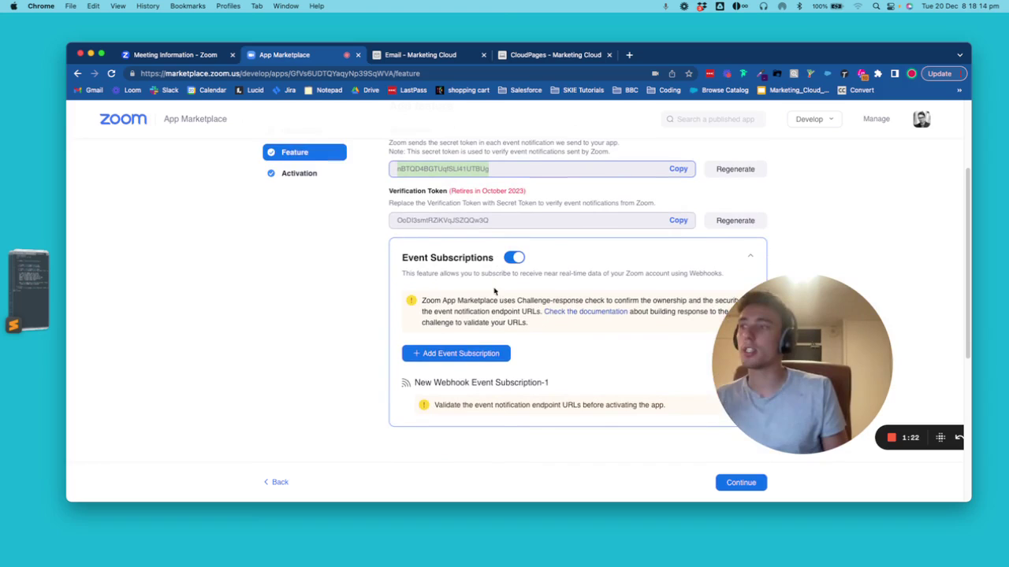
pyautogui.scroll(-1, 473, 339)
pyautogui.moveTo(773, 385); pyautogui.dragTo(839, 276)
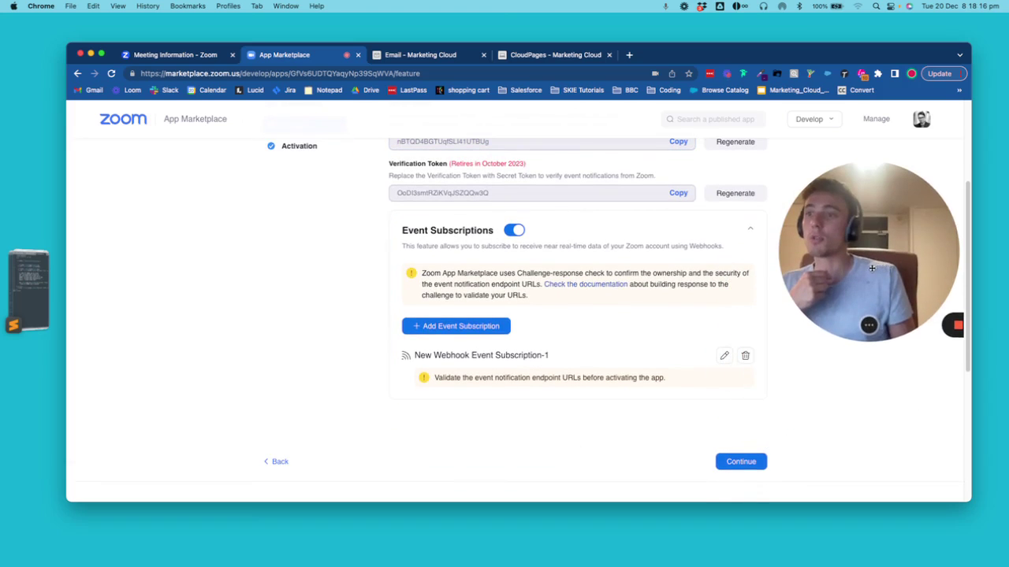
pyautogui.click(725, 356)
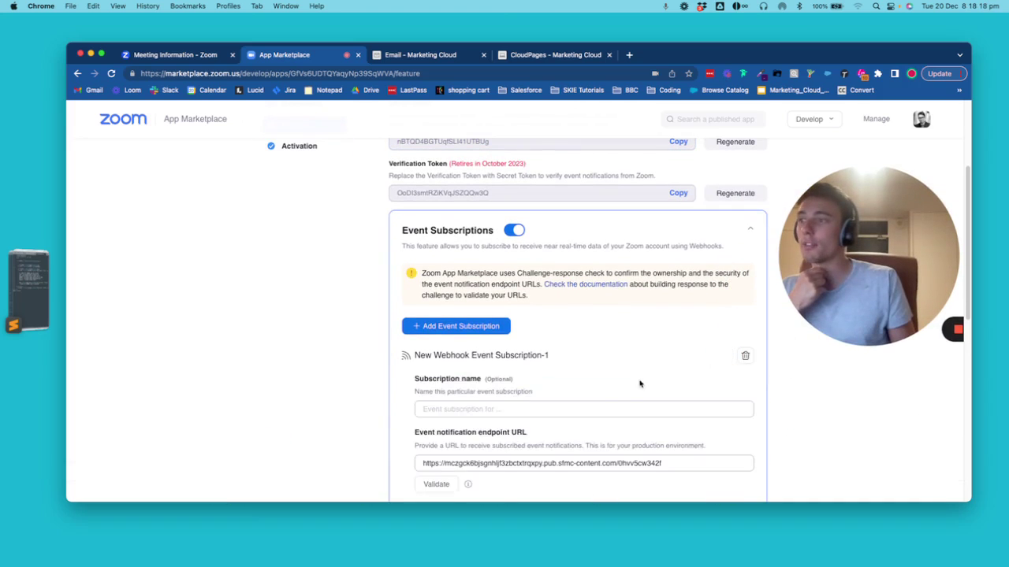
pyautogui.scroll(-5, 621, 370)
pyautogui.click(478, 364)
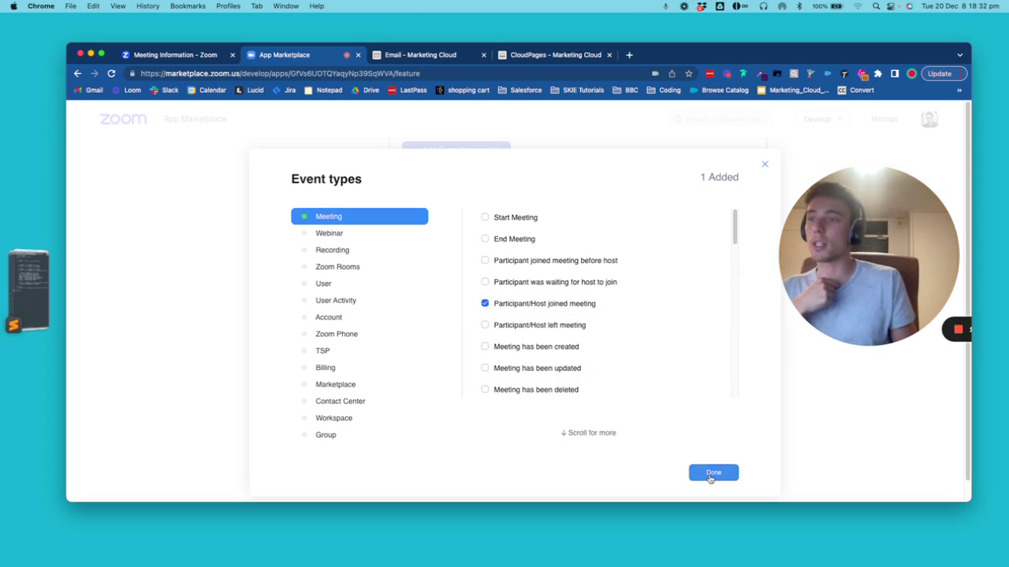
pyautogui.click(711, 472)
pyautogui.tripleClick(518, 288)
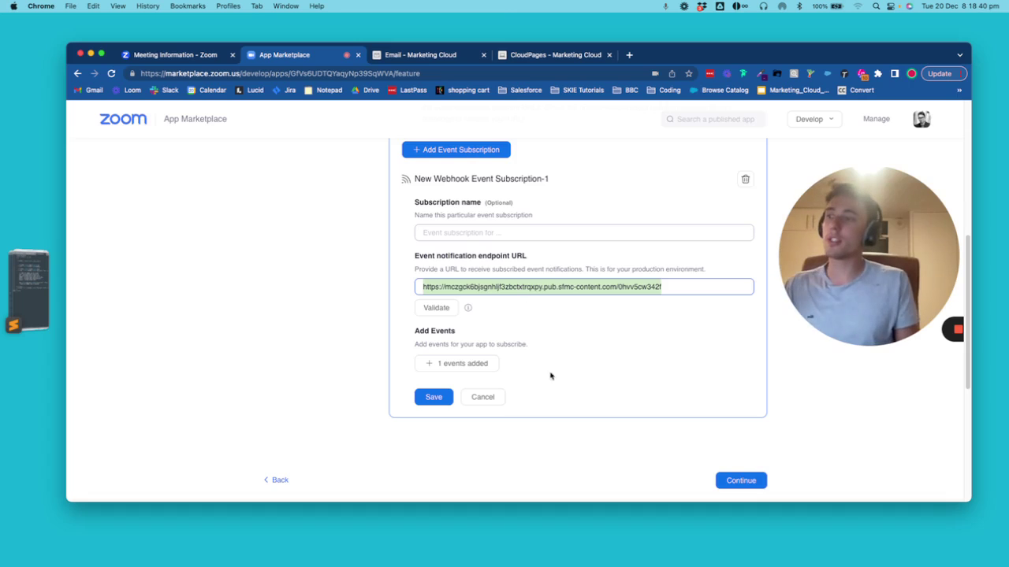
pyautogui.click(734, 479)
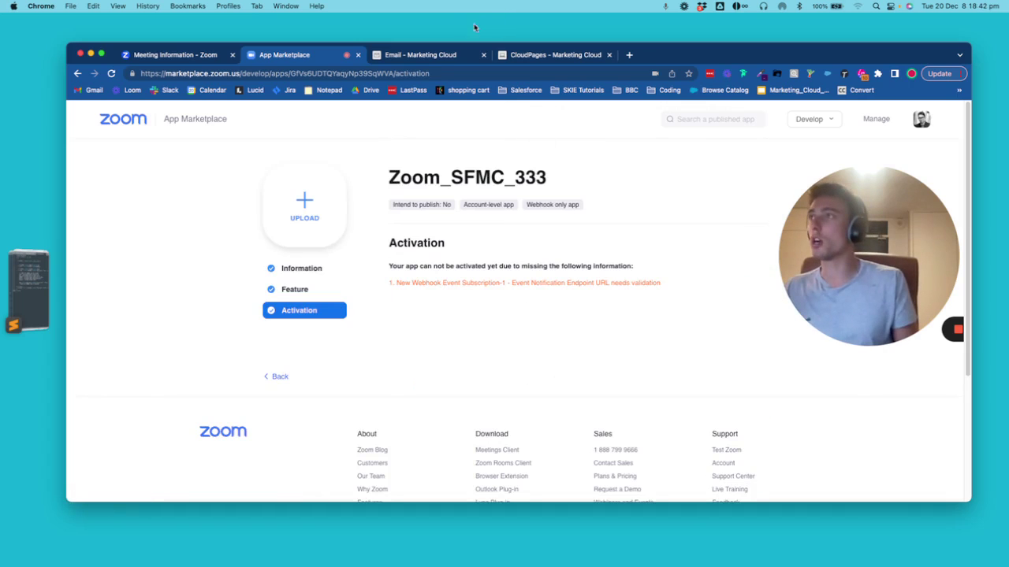
# Switch to the SFMC-Zoom_Webhook code resource in CloudPages, look over its script, and copy the page URL
pyautogui.click(572, 54)
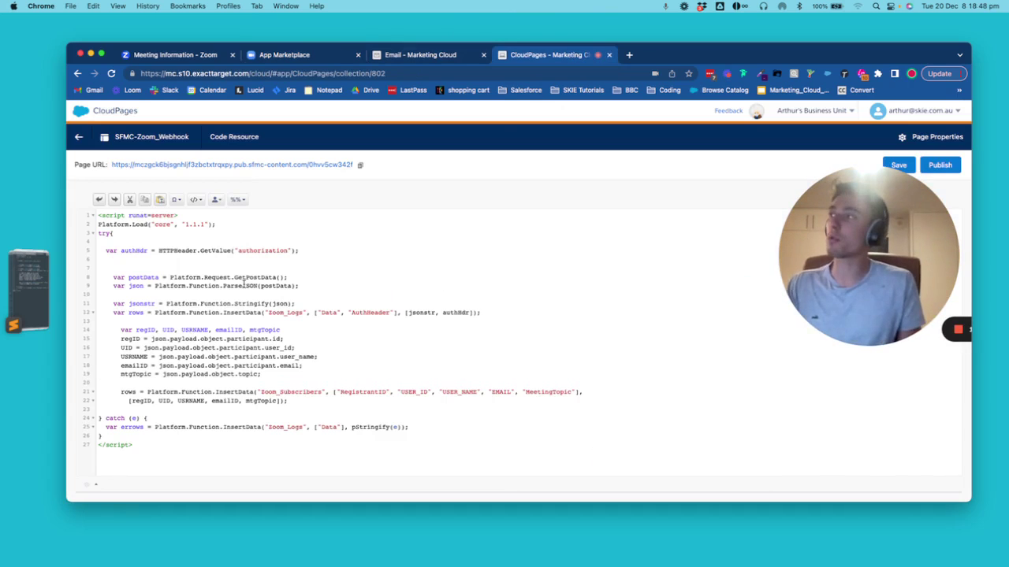
pyautogui.moveTo(91, 111)
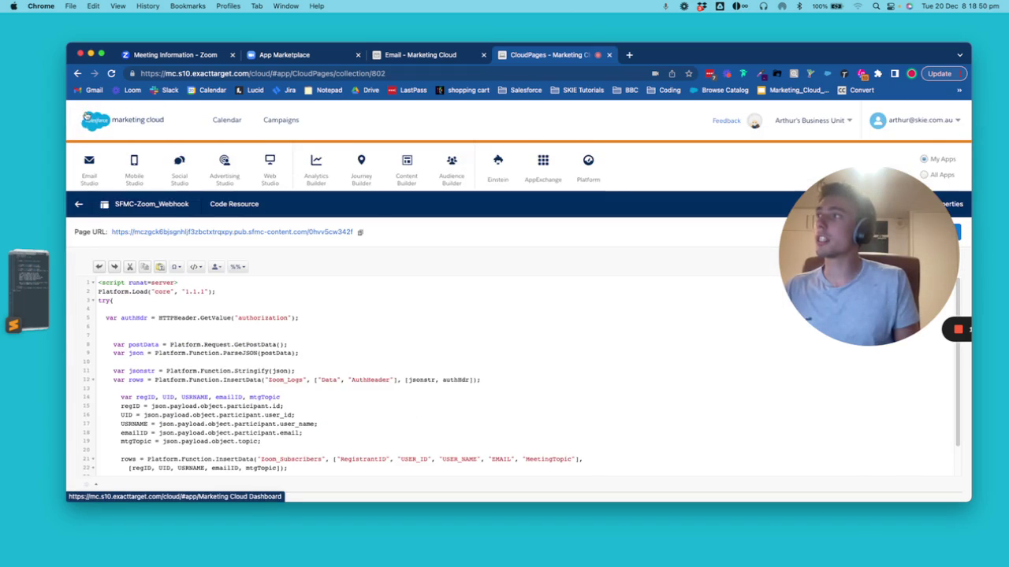
pyautogui.moveTo(272, 163)
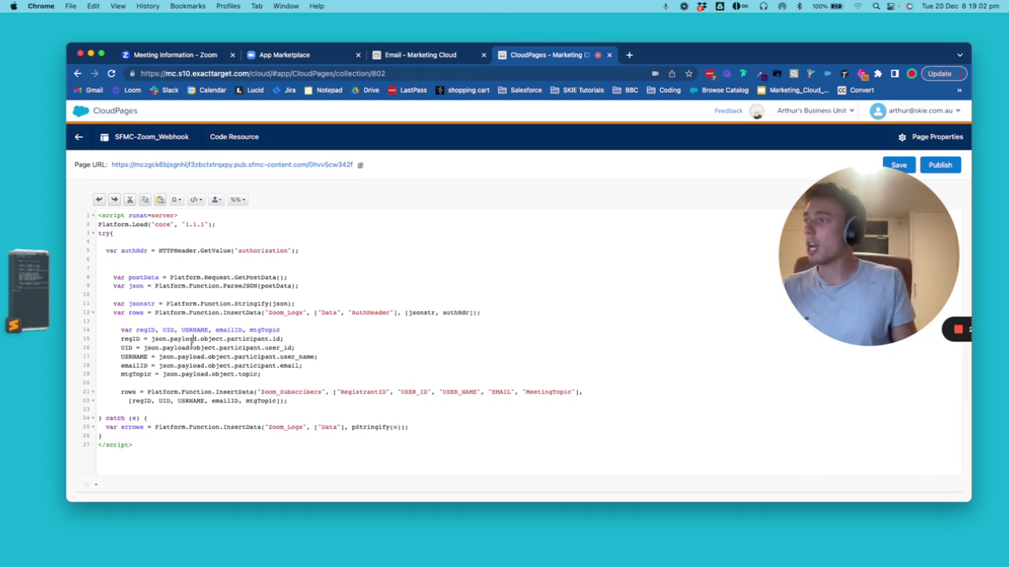
pyautogui.click(192, 340)
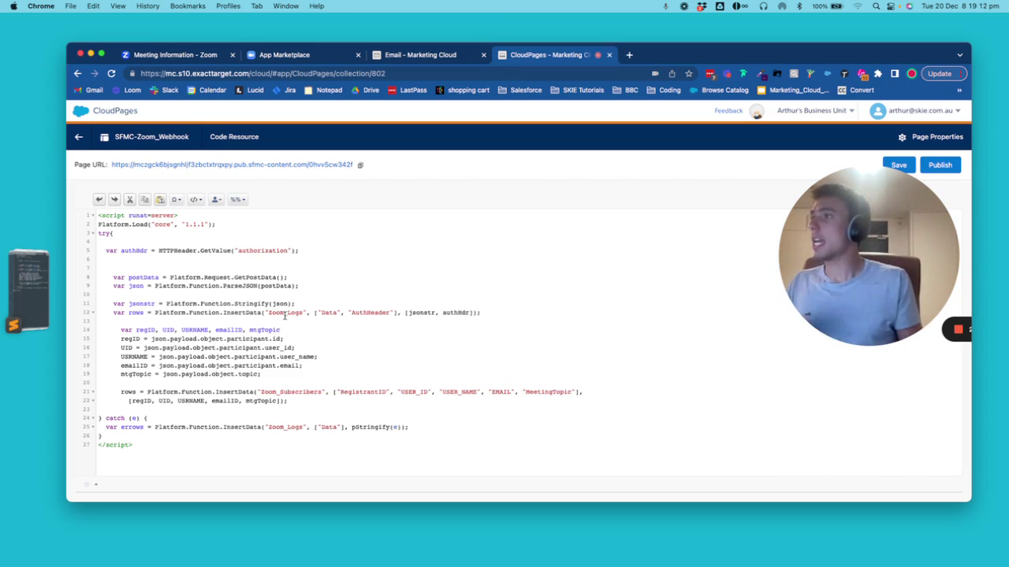
pyautogui.click(359, 166)
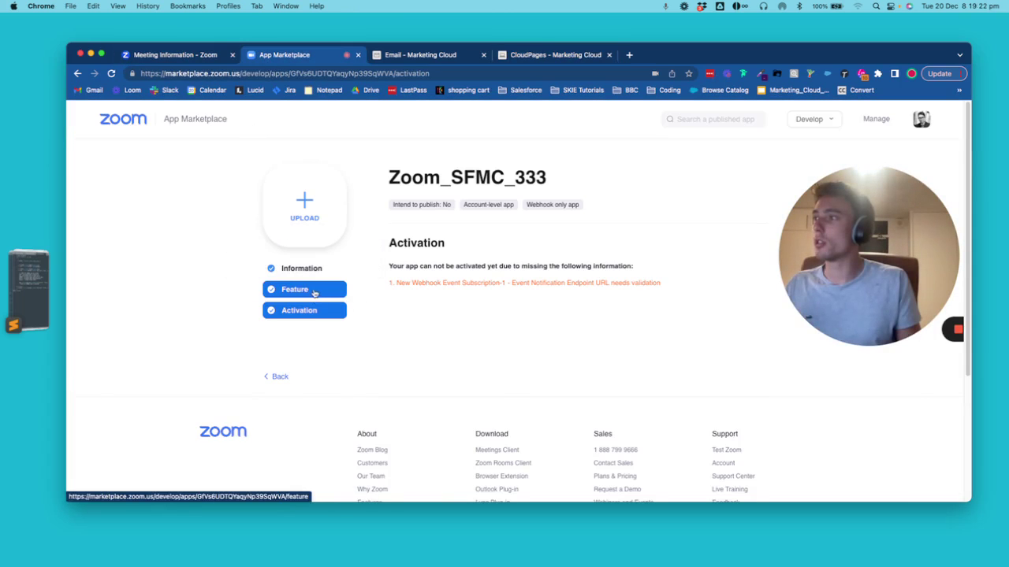
# Return to the Zoom app, select the endpoint URL of New Webhook Event Subscription-1, save the subscription and continue to the Activation page
pyautogui.click(315, 292)
pyautogui.scroll(-10, 552, 370)
pyautogui.scroll(5, 554, 374)
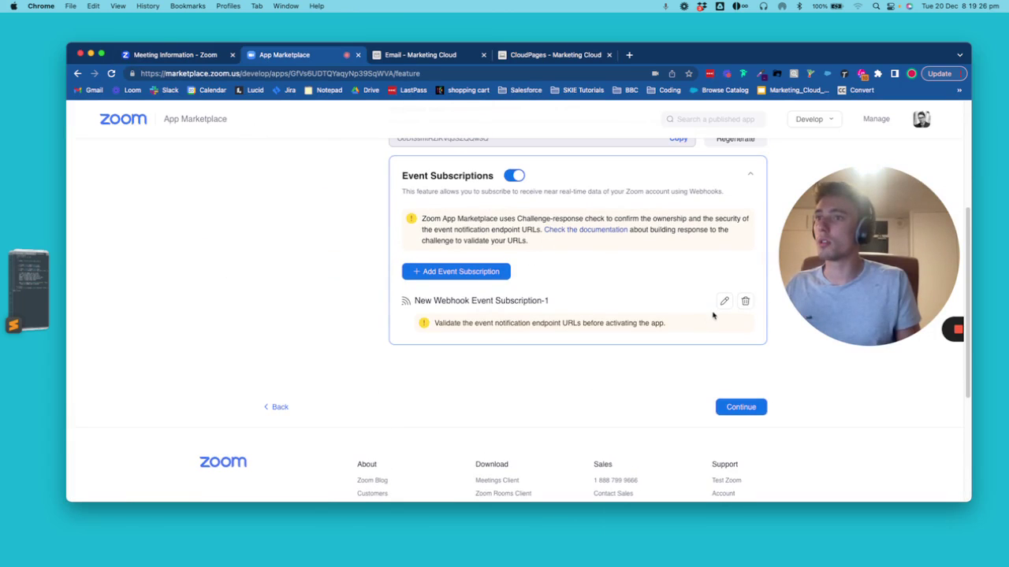
pyautogui.click(722, 302)
pyautogui.tripleClick(499, 409)
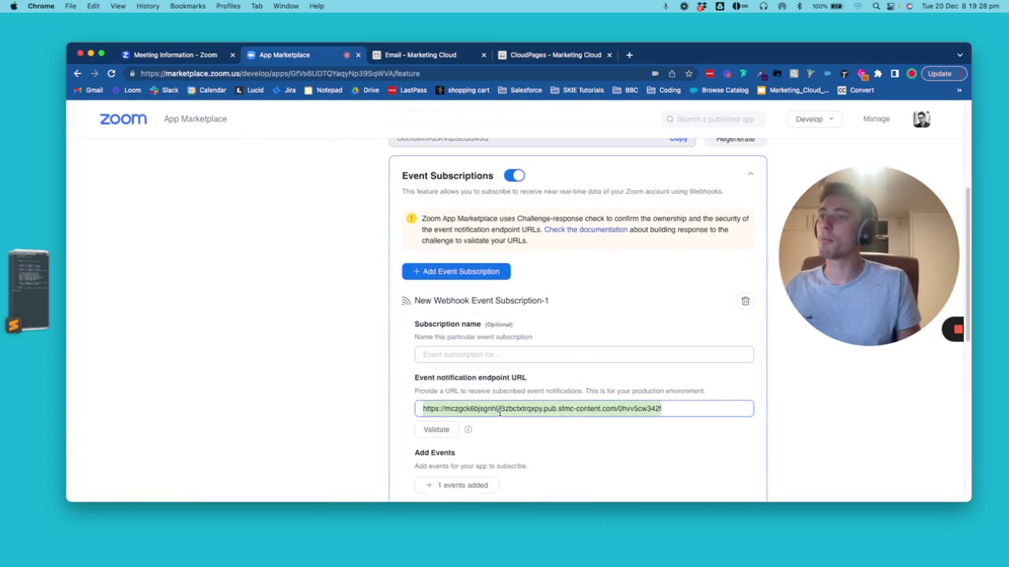
pyautogui.scroll(-5, 551, 407)
pyautogui.click(428, 322)
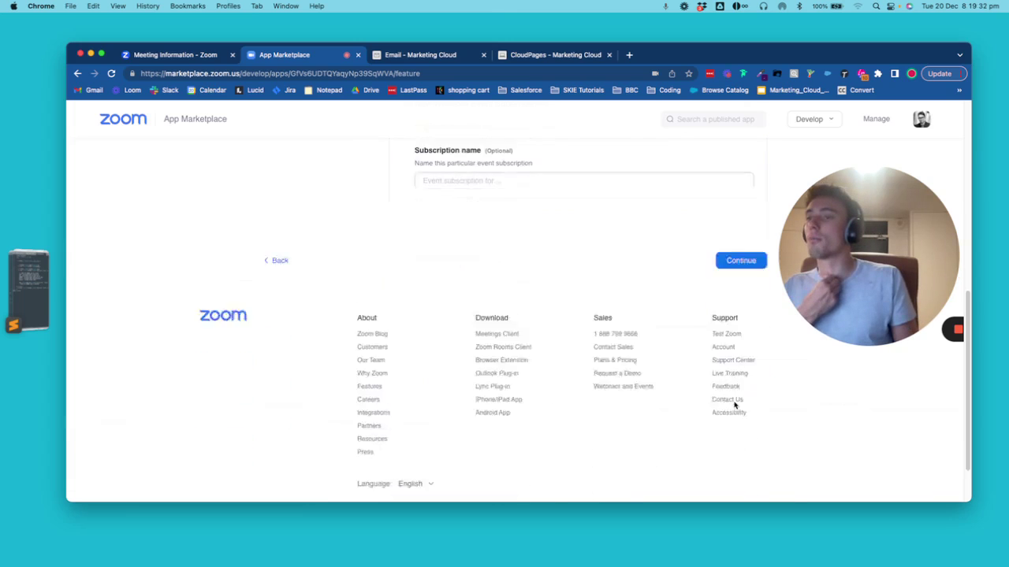
pyautogui.click(723, 460)
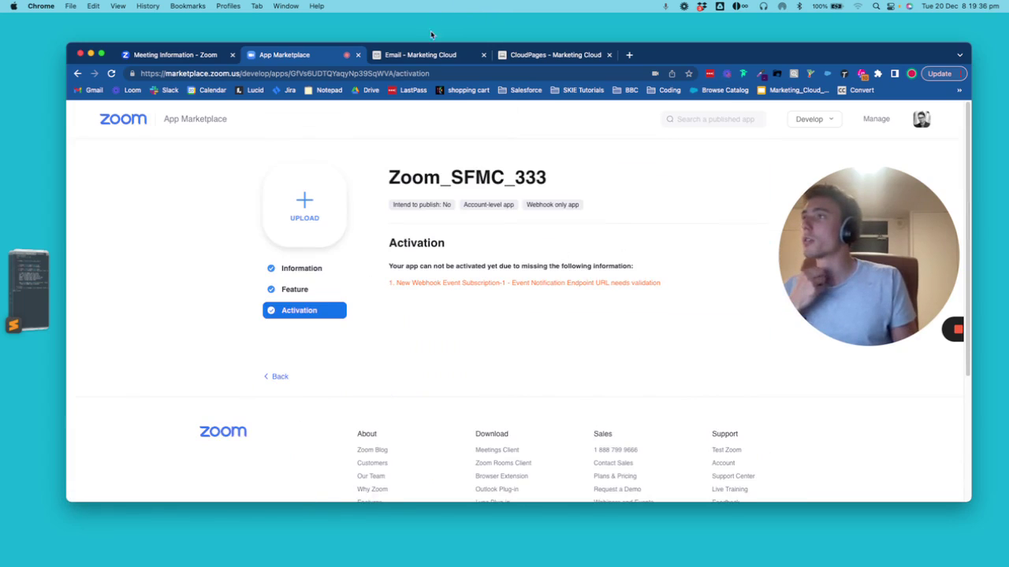
# Switch back to the CloudPages script and examine the lines that parse the posted data and insert it into Zoom_Logs
pyautogui.click(544, 54)
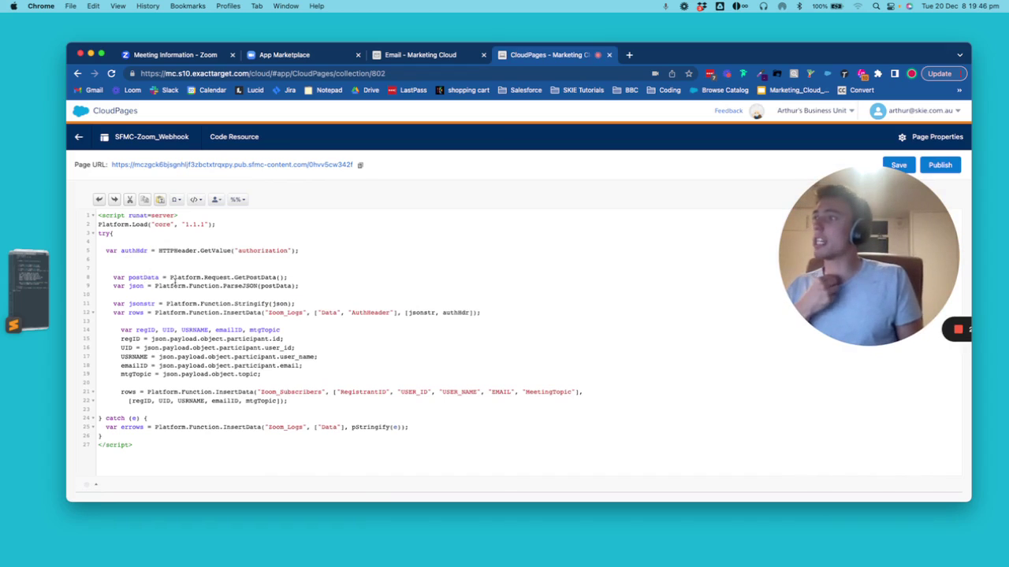
pyautogui.moveTo(297, 285); pyautogui.dragTo(79, 260)
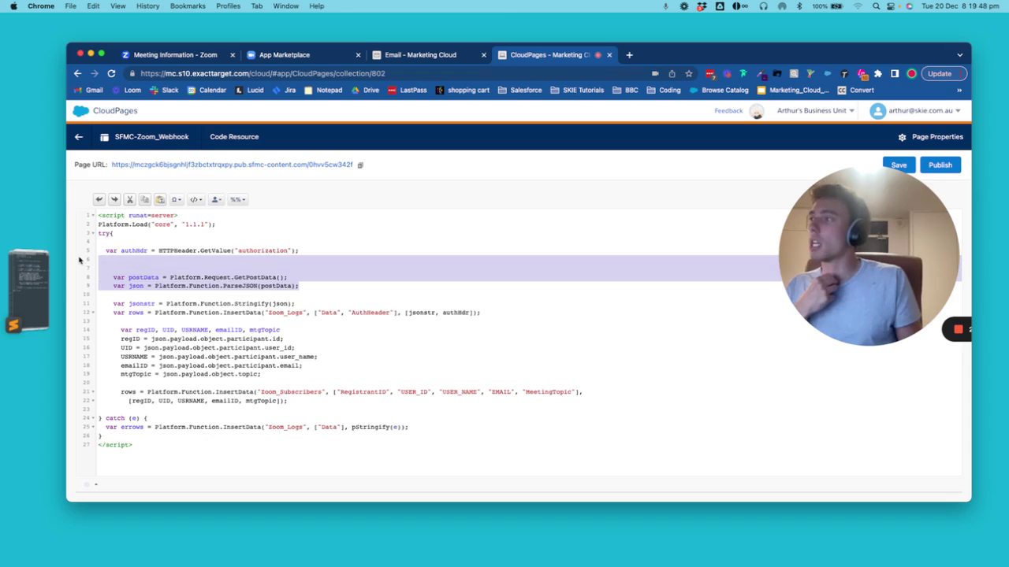
pyautogui.doubleClick(146, 304)
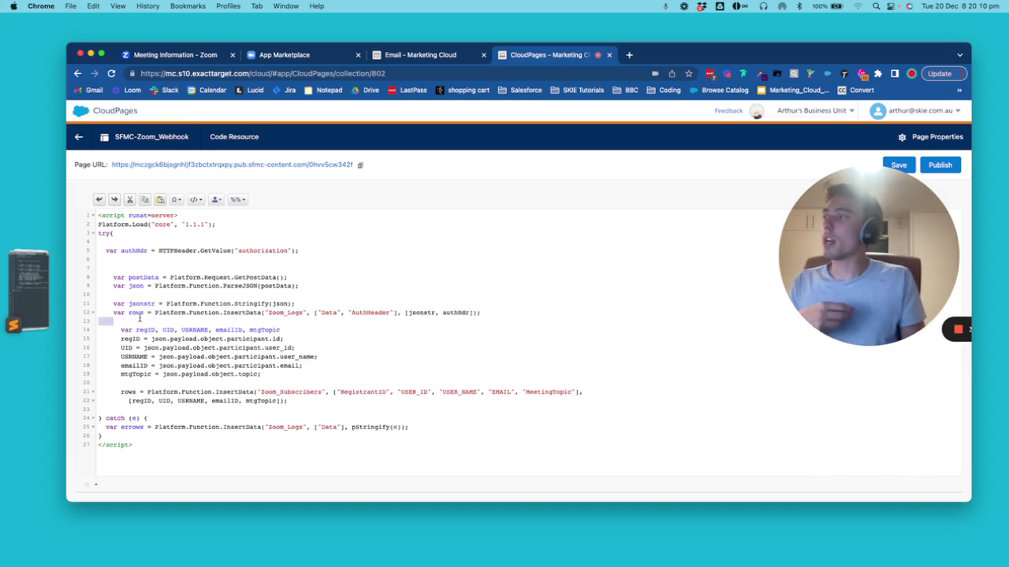
pyautogui.tripleClick(139, 313)
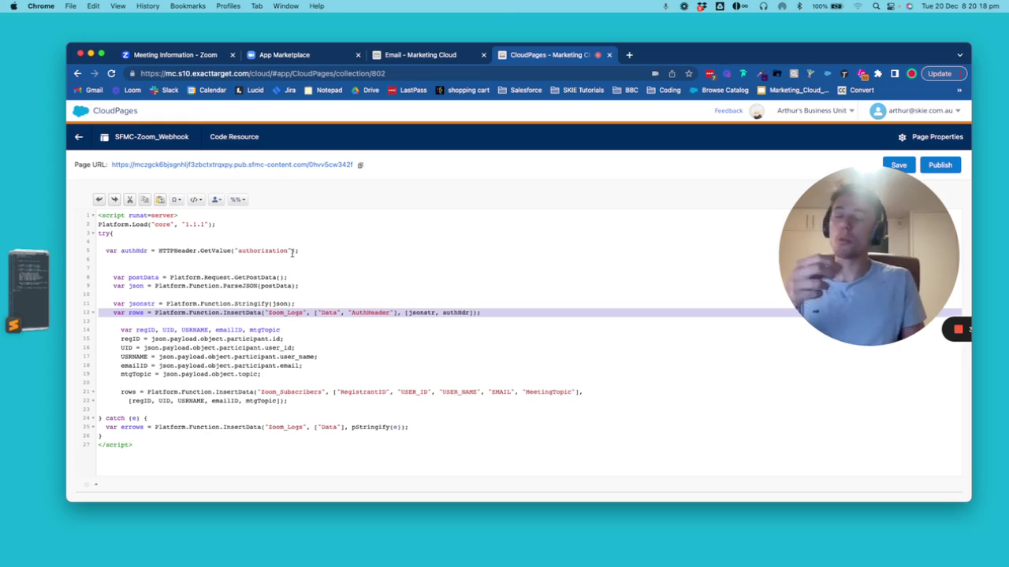
# Switch to the Zoom_Logs data extension in Marketing Cloud Email and review its Data, AuthHeader and Date fields and its records
pyautogui.click(389, 58)
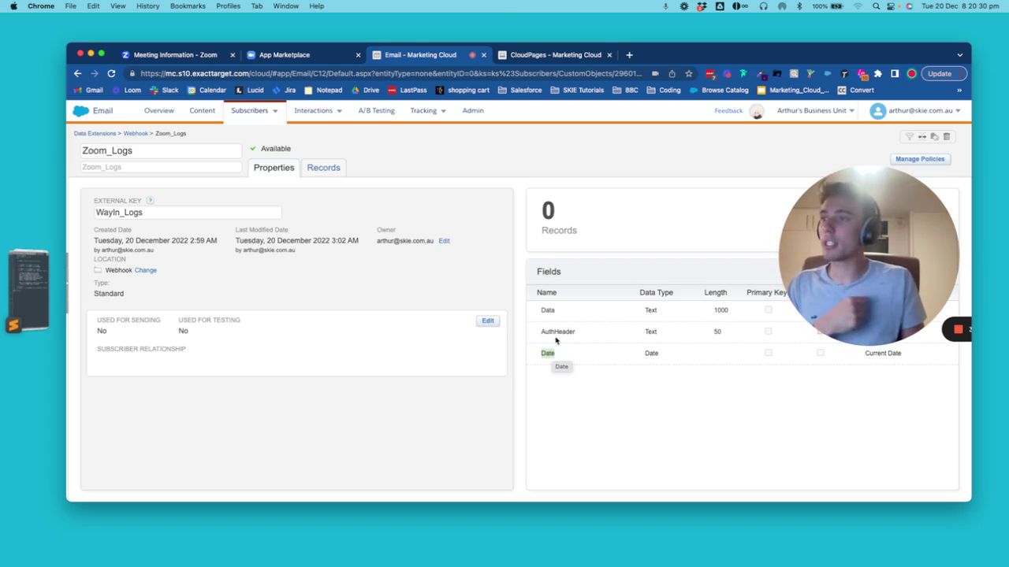
pyautogui.doubleClick(550, 311)
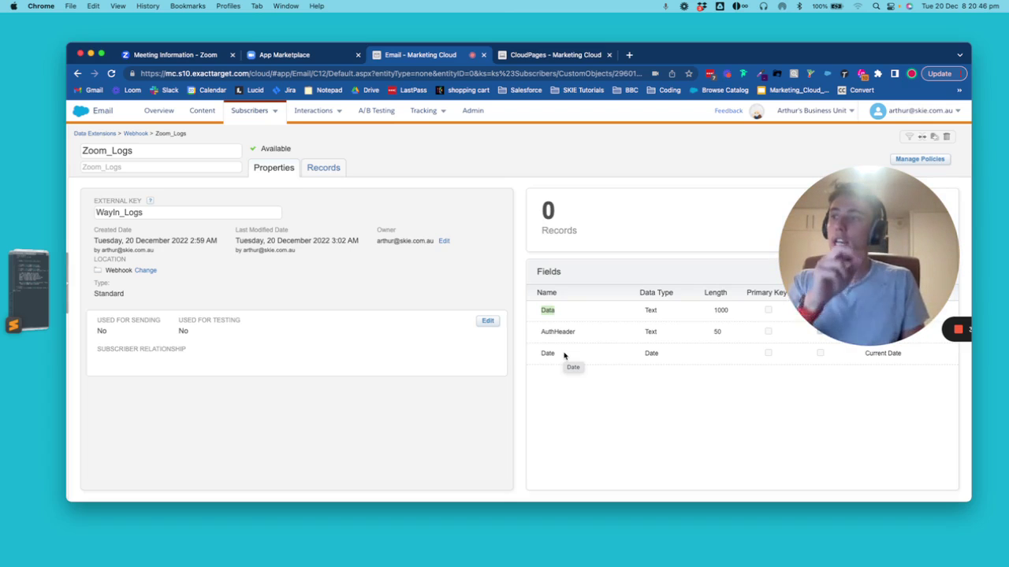
pyautogui.click(335, 174)
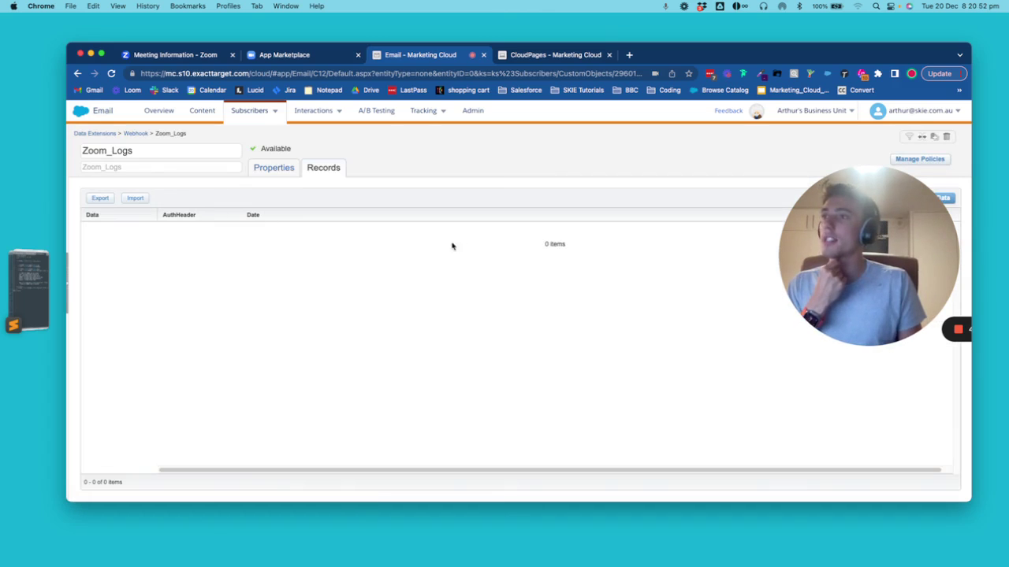
# Return to the SFMC-Zoom_Webhook script and examine the block on lines 14 to 19 that assigns the payload values to variables
pyautogui.click(505, 60)
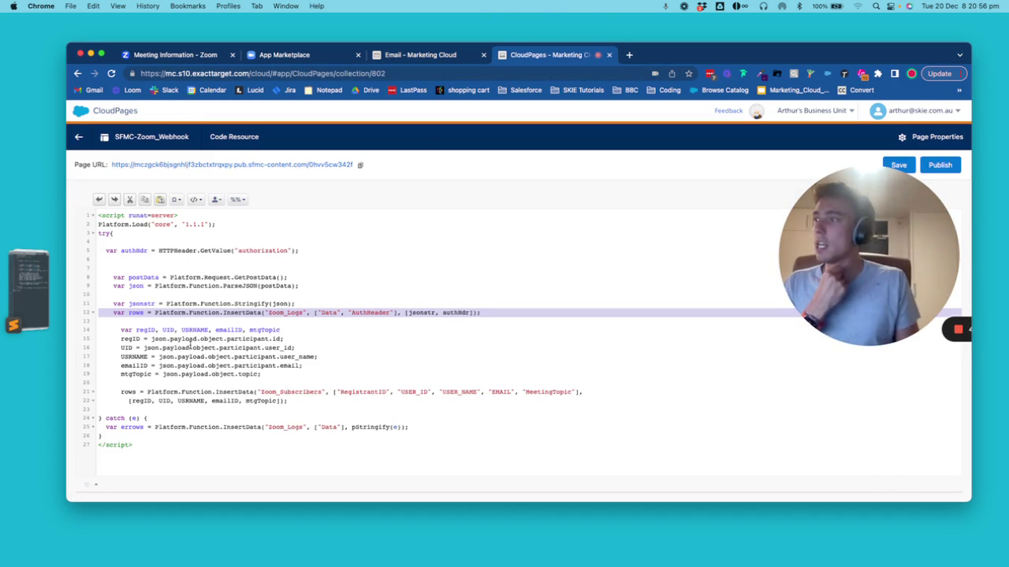
pyautogui.moveTo(261, 375); pyautogui.dragTo(94, 335)
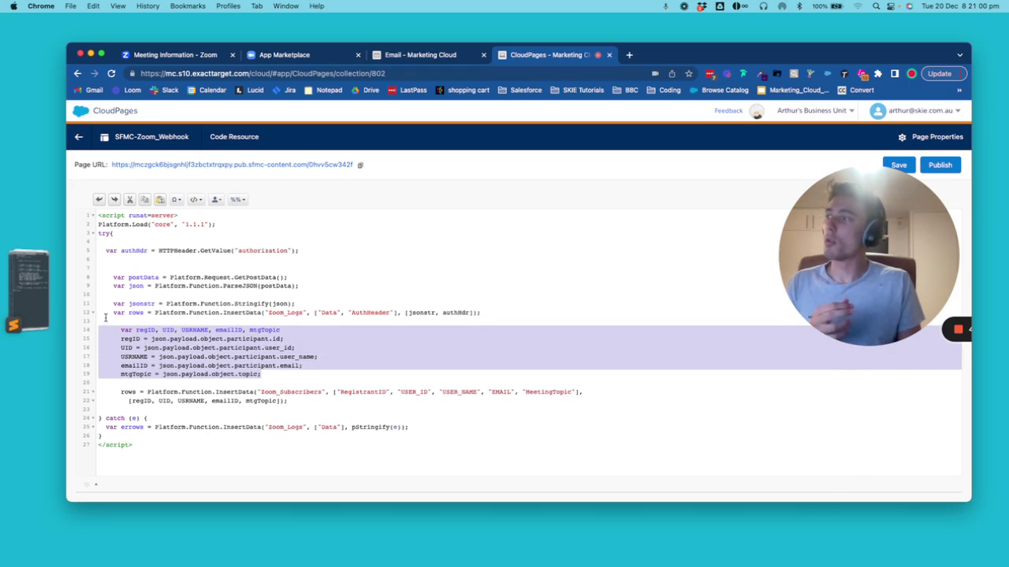
pyautogui.click(105, 320)
pyautogui.click(106, 313)
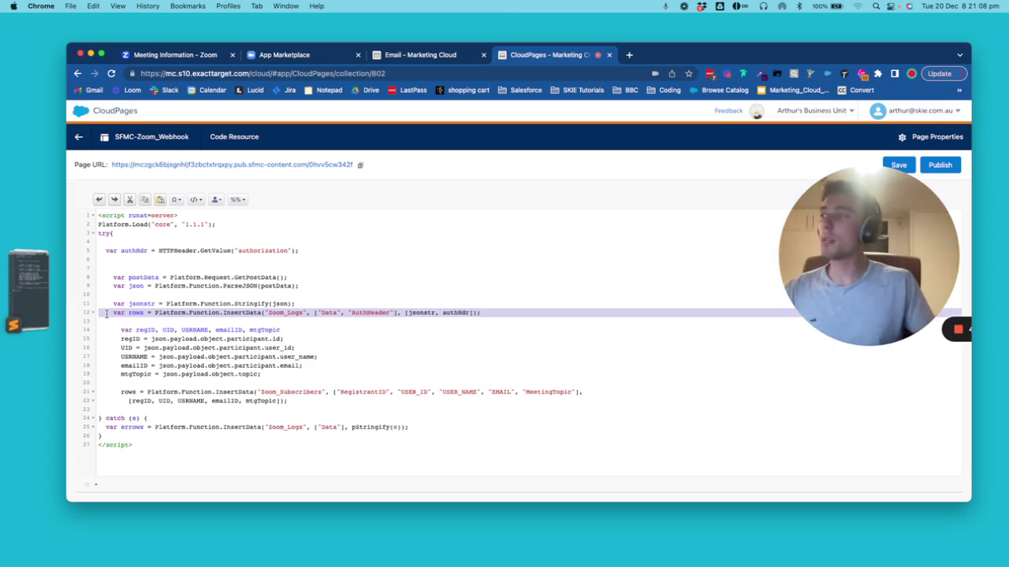
pyautogui.click(207, 375)
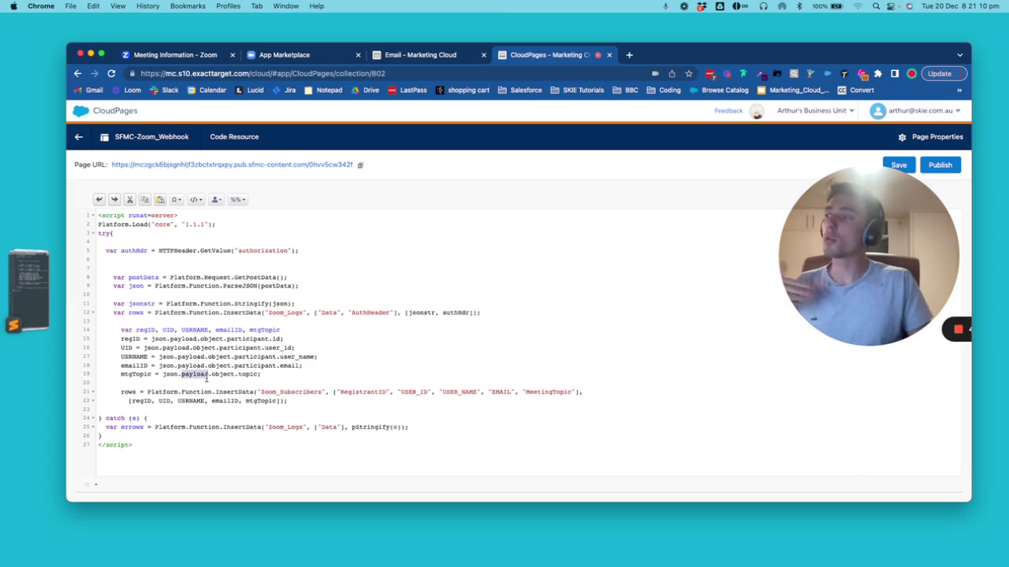
pyautogui.click(241, 381)
pyautogui.moveTo(267, 376); pyautogui.dragTo(96, 336)
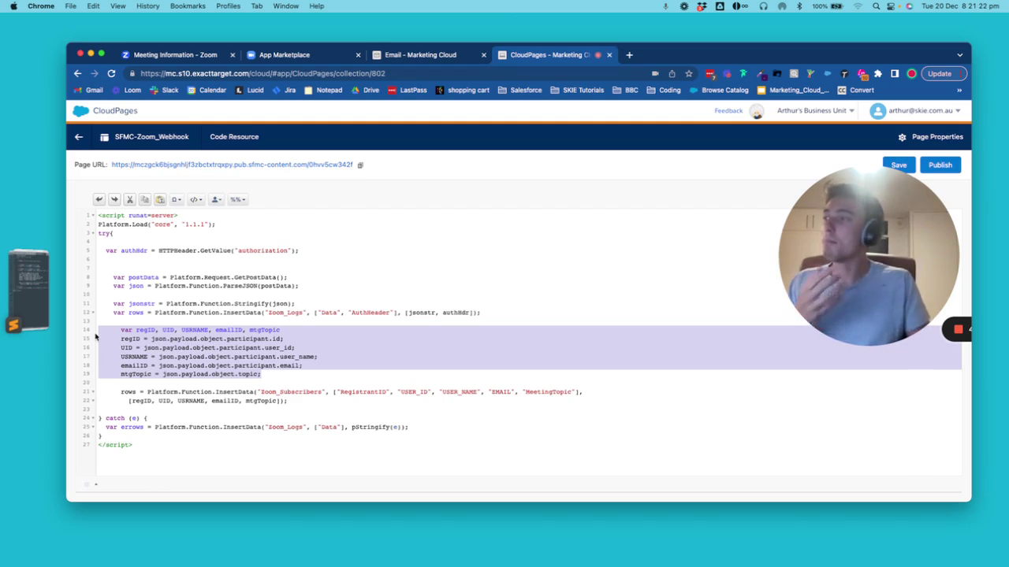
# Go through the variable names regID, UID, USRNAME, emailID and mtgTopic in the CloudPages script
pyautogui.click(111, 340)
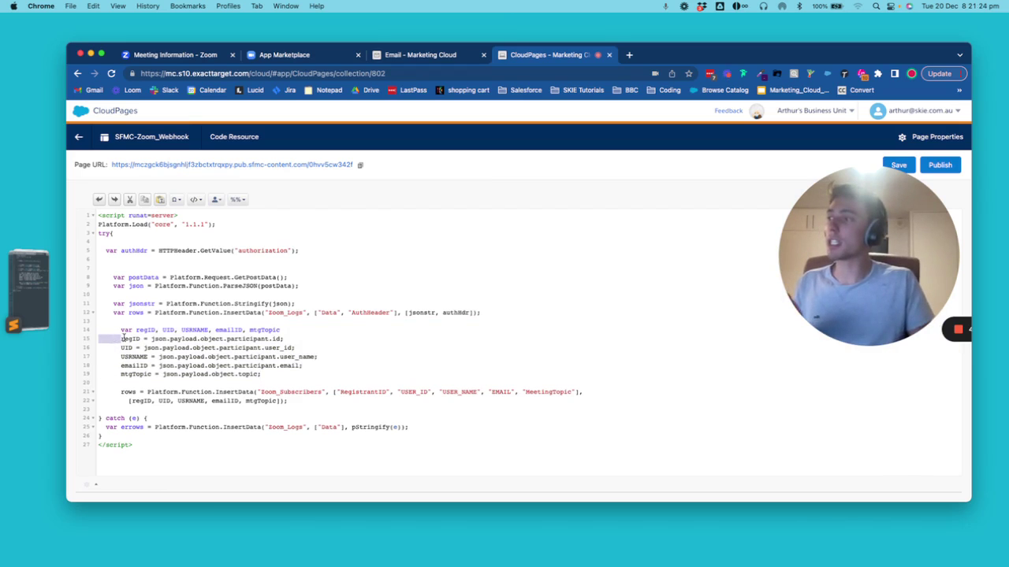
pyautogui.doubleClick(125, 338)
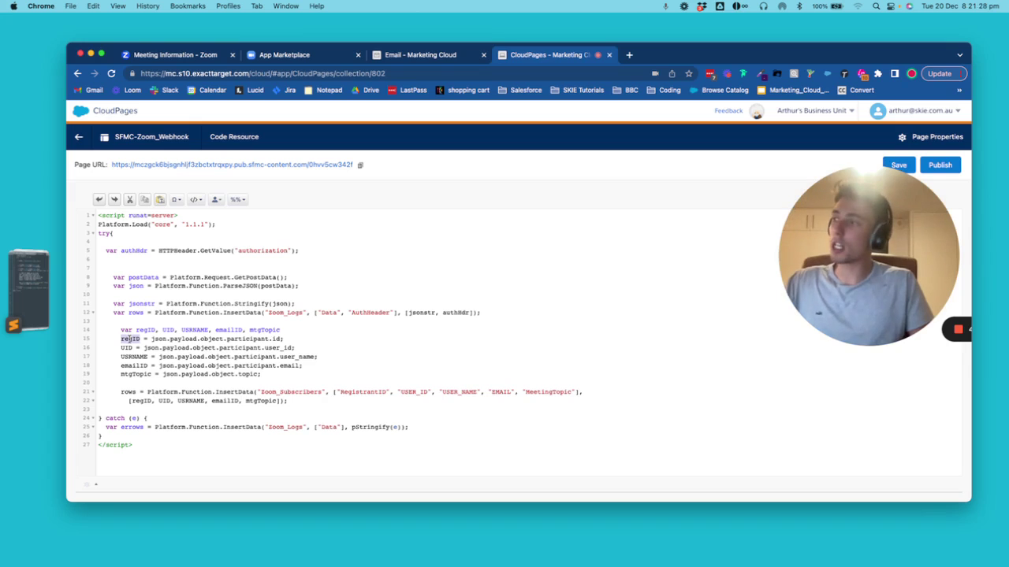
pyautogui.doubleClick(126, 348)
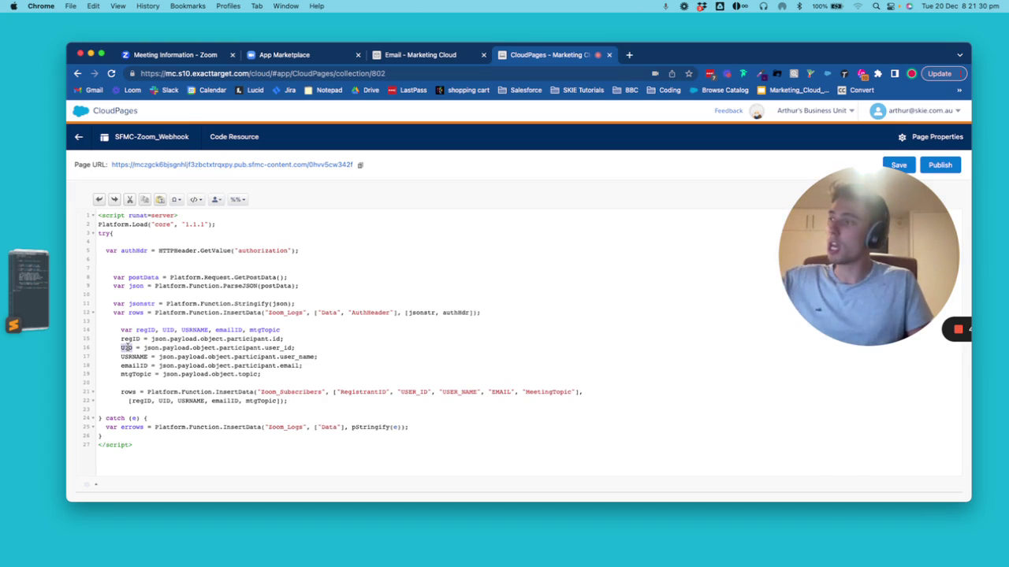
pyautogui.click(127, 357)
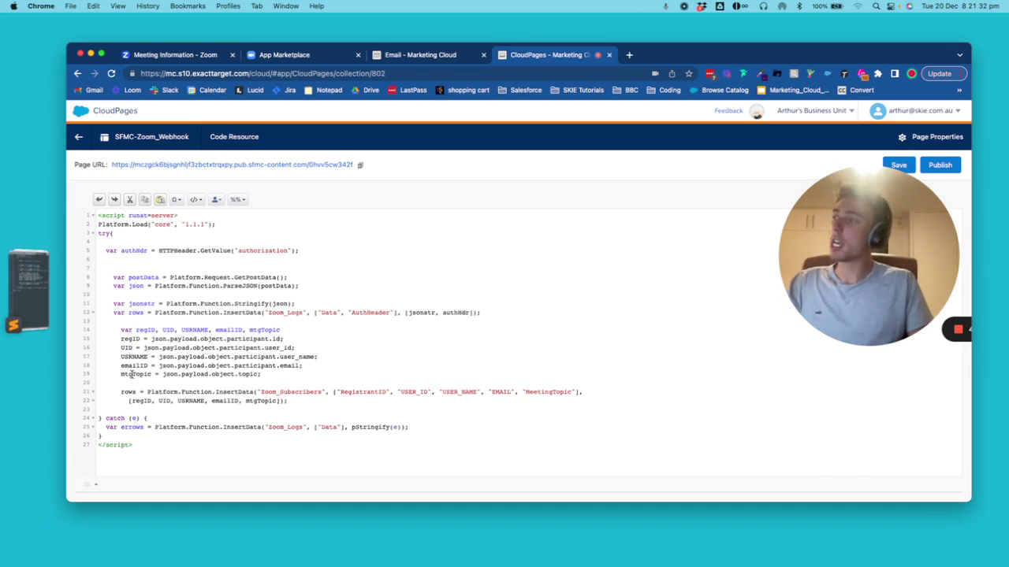
pyautogui.doubleClick(132, 375)
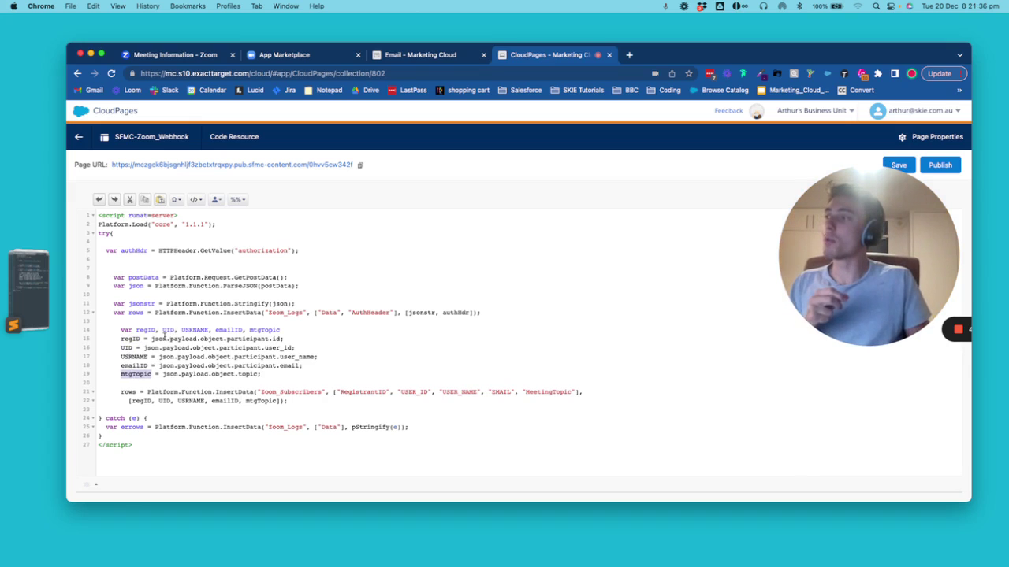
# Examine the JSON payload paths assigned to each variable, from participant.id through user_id, user_name and email to topic
pyautogui.moveTo(152, 339); pyautogui.dragTo(290, 340)
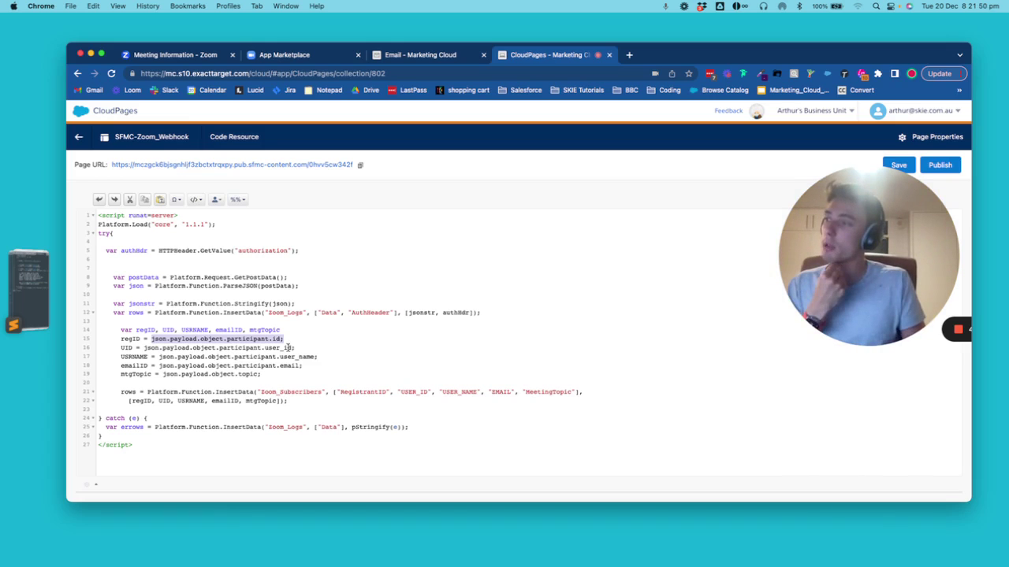
pyautogui.doubleClick(287, 348)
pyautogui.tripleClick(298, 357)
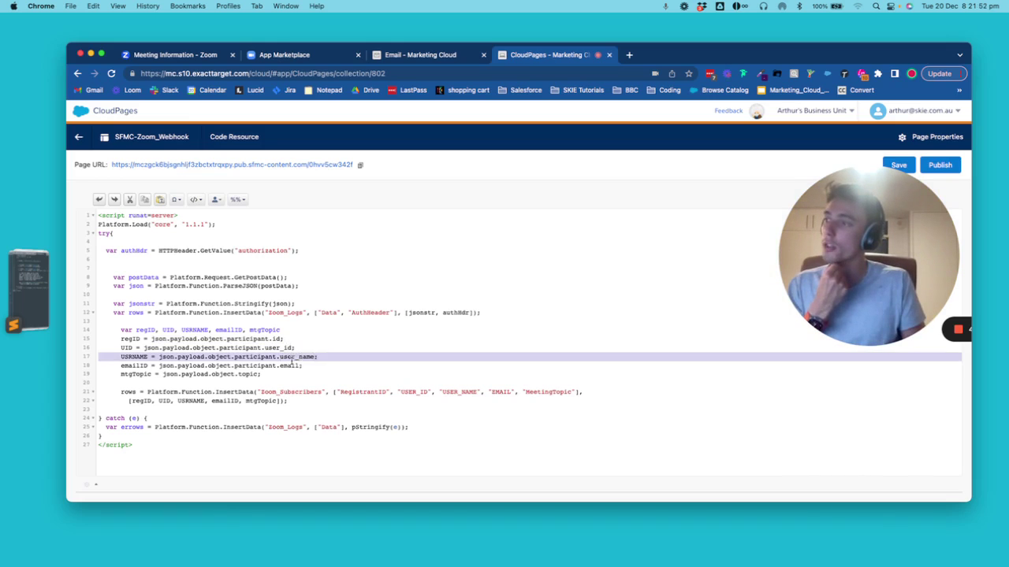
pyautogui.doubleClick(290, 366)
pyautogui.doubleClick(250, 374)
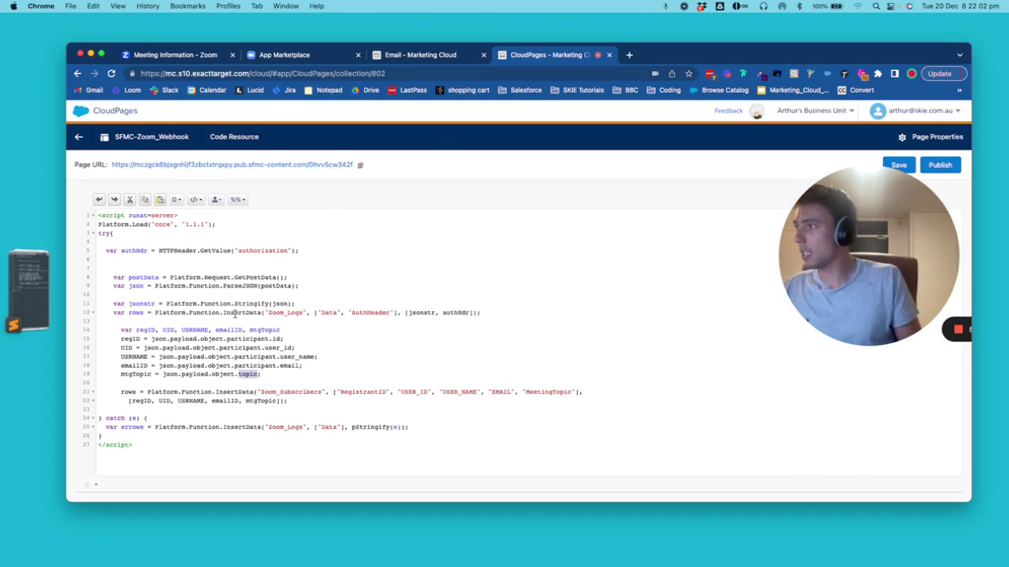
# Look up the Zoom documentation in a new browser tab and open the Zoom API Events - Meeting page for meeting.participant_joined
pyautogui.click(626, 57)
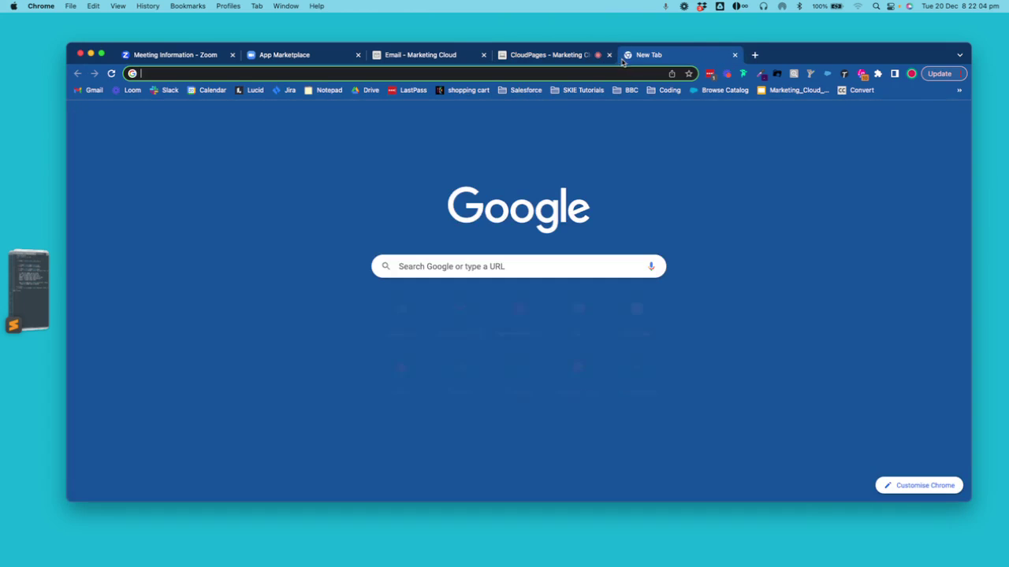
pyautogui.write('zoom')
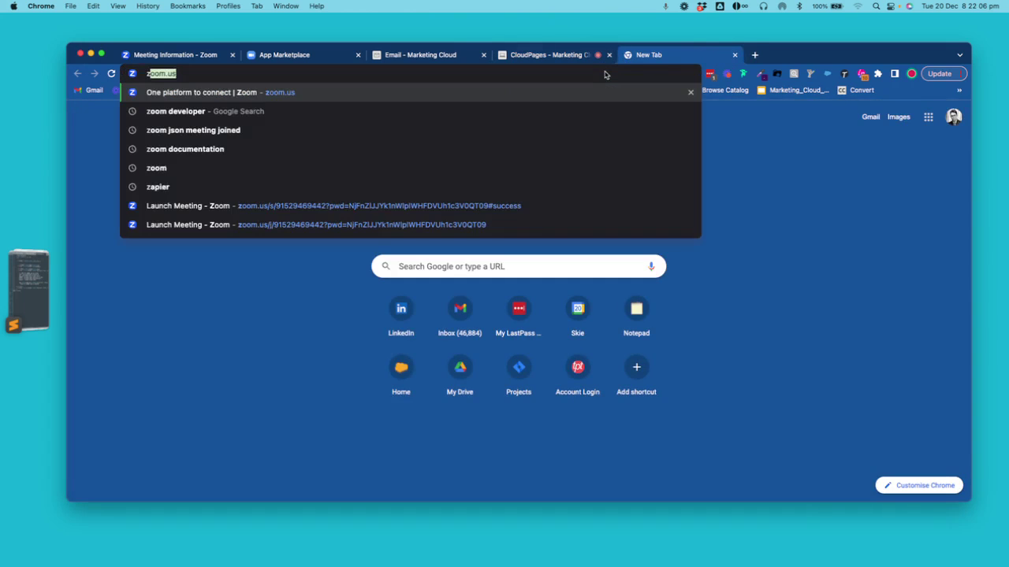
pyautogui.write(' documentation')
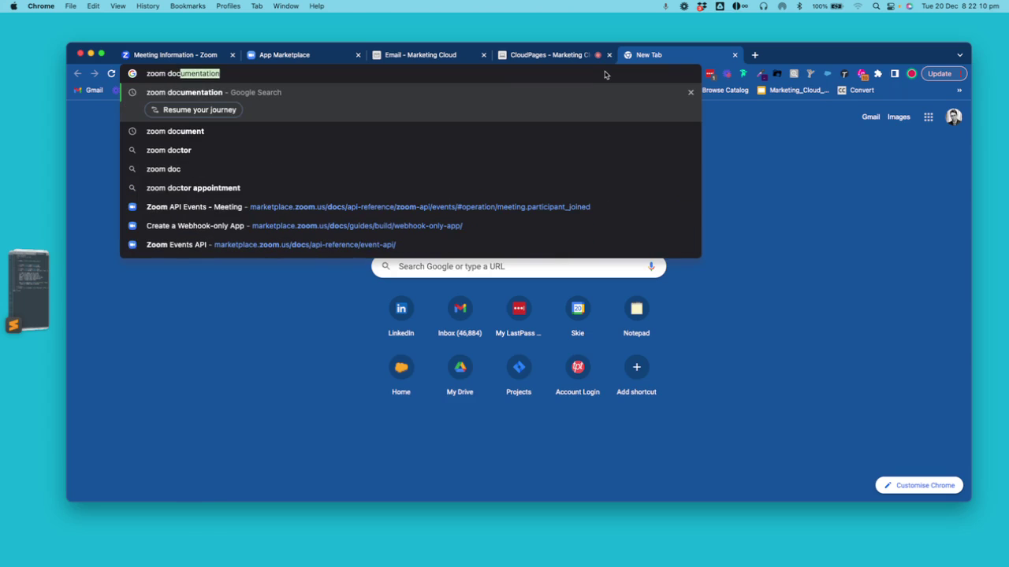
pyautogui.click(483, 210)
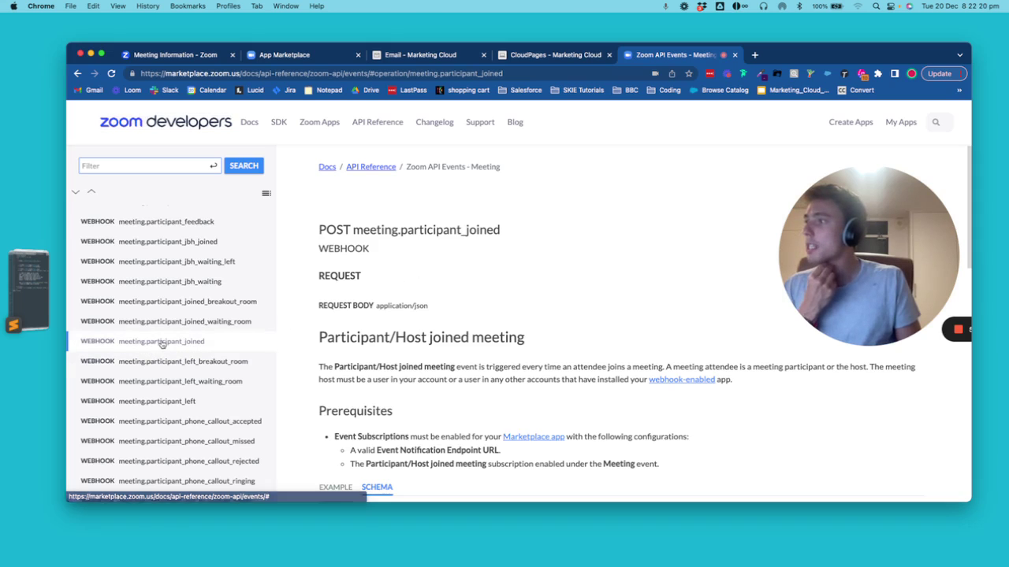
# Look through the request body schema of the Participant/Host joined meeting event, including the payload, object and participant fields
pyautogui.scroll(-3, 360, 297)
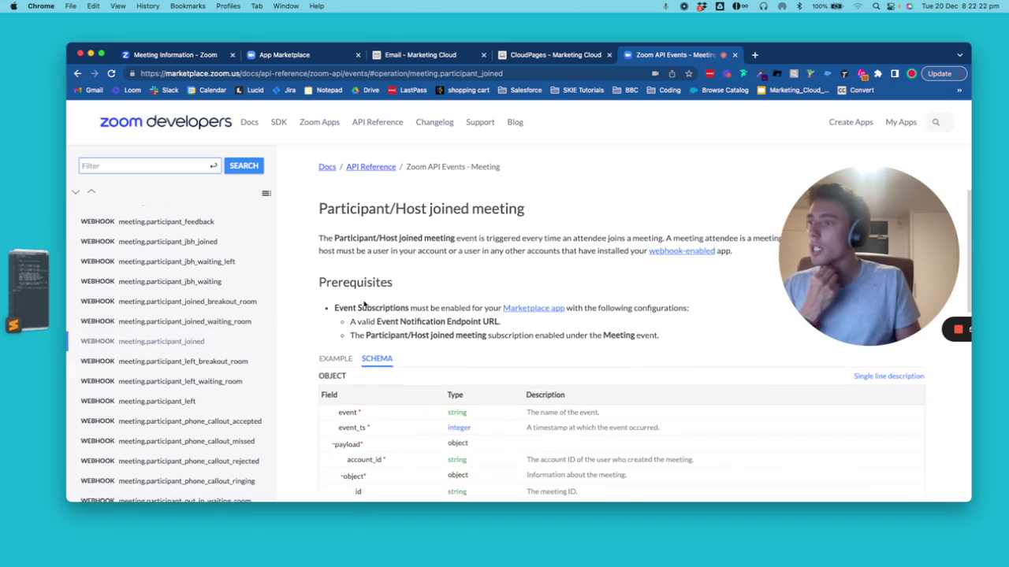
pyautogui.scroll(-2, 365, 302)
pyautogui.scroll(-6, 365, 282)
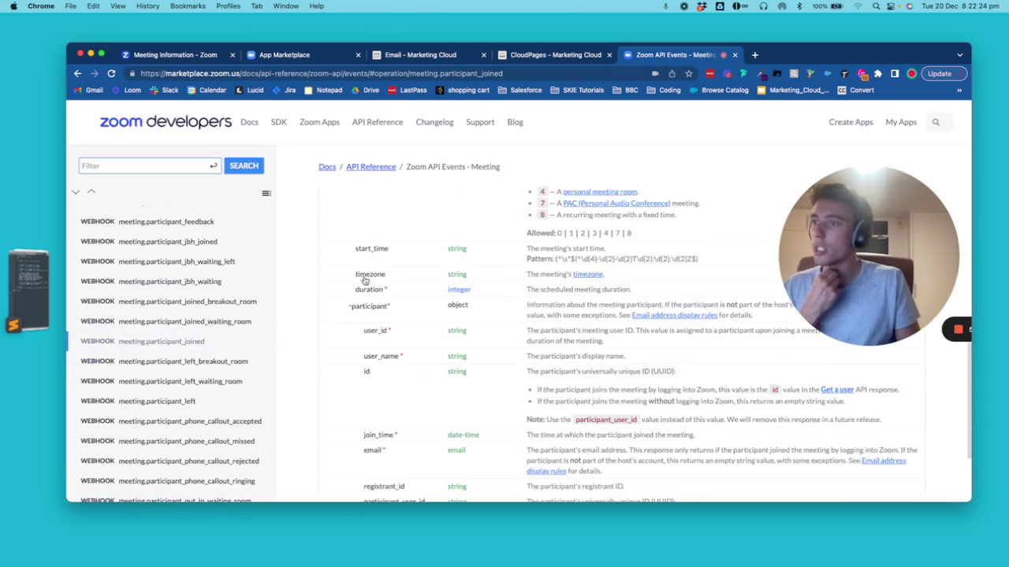
pyautogui.scroll(-3, 364, 280)
pyautogui.scroll(7, 363, 275)
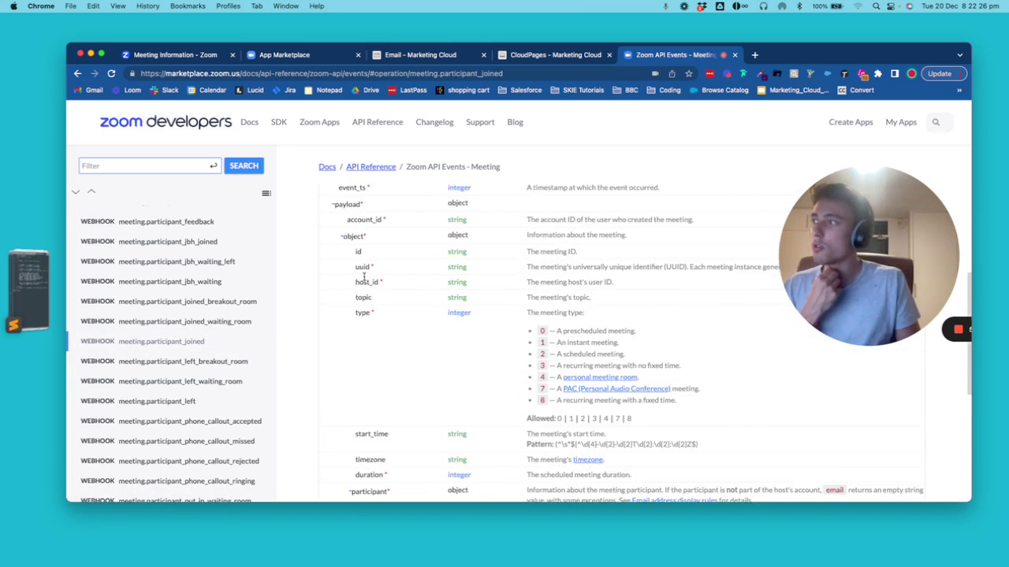
pyautogui.scroll(8, 363, 276)
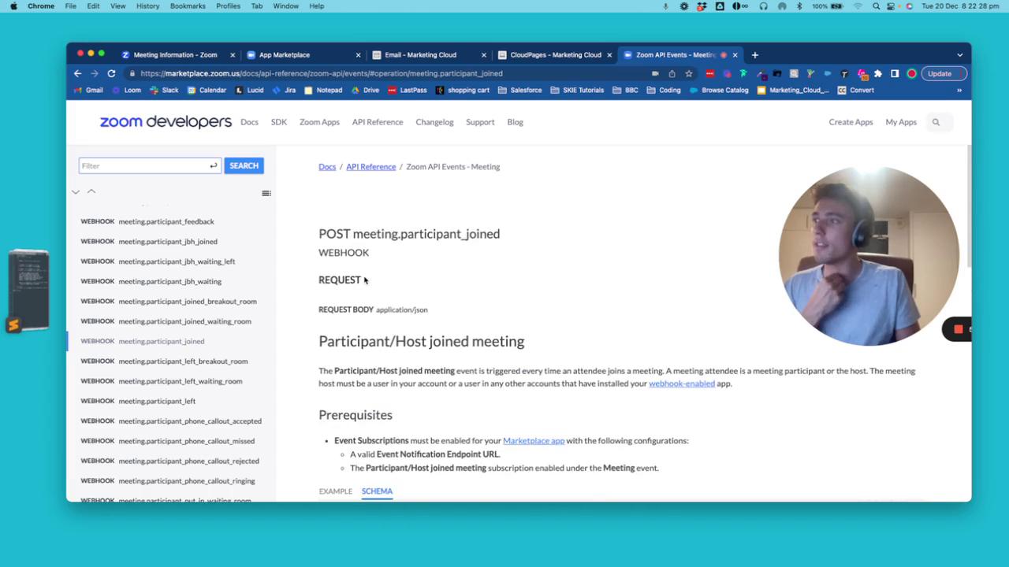
# Show the JSON example of the Participant/Host joined meeting request body and read through its fields down to the participant object
pyautogui.scroll(-3, 364, 281)
pyautogui.click(335, 324)
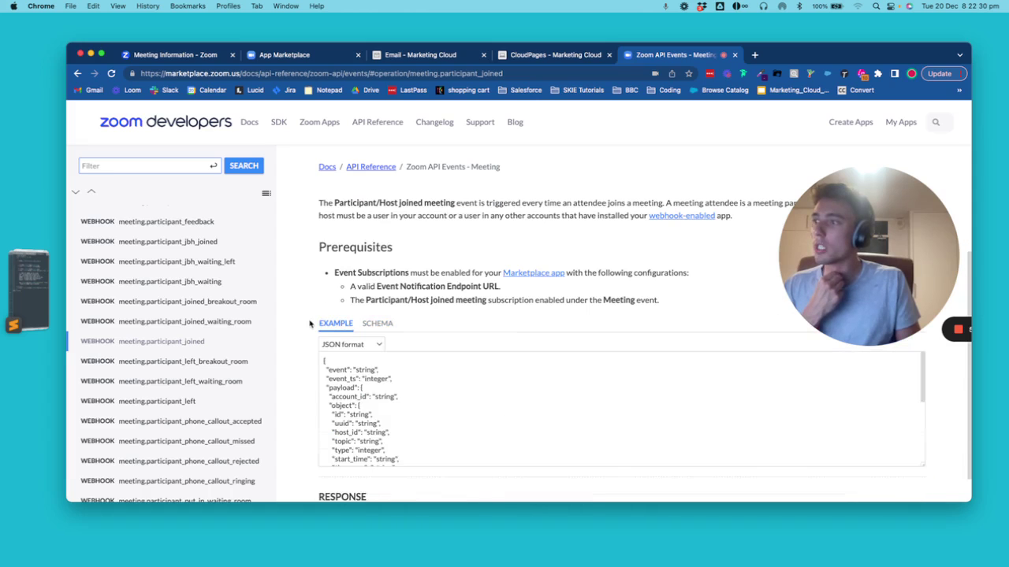
pyautogui.scroll(-1, 310, 324)
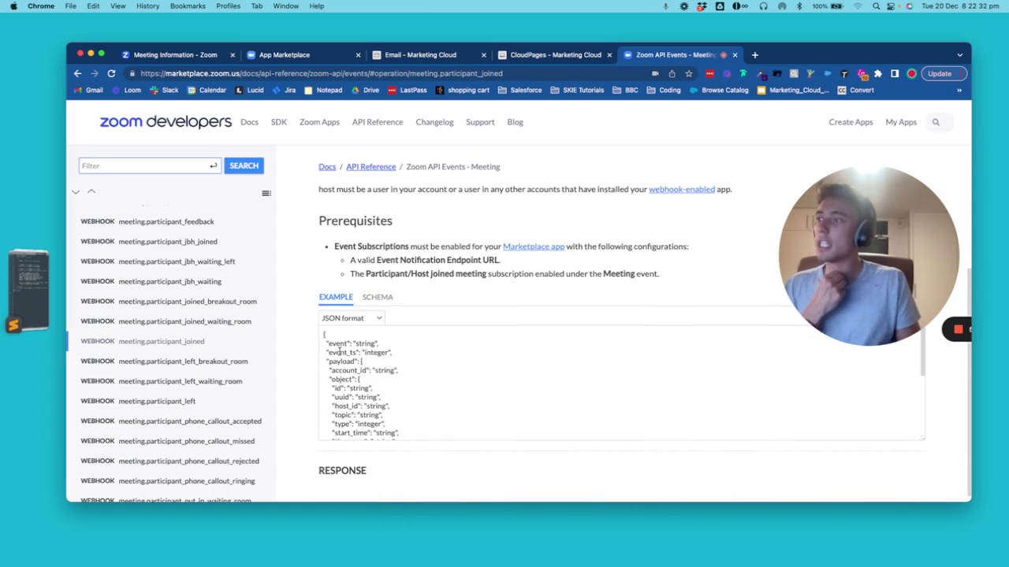
pyautogui.scroll(-5, 347, 370)
pyautogui.scroll(-3, 347, 370)
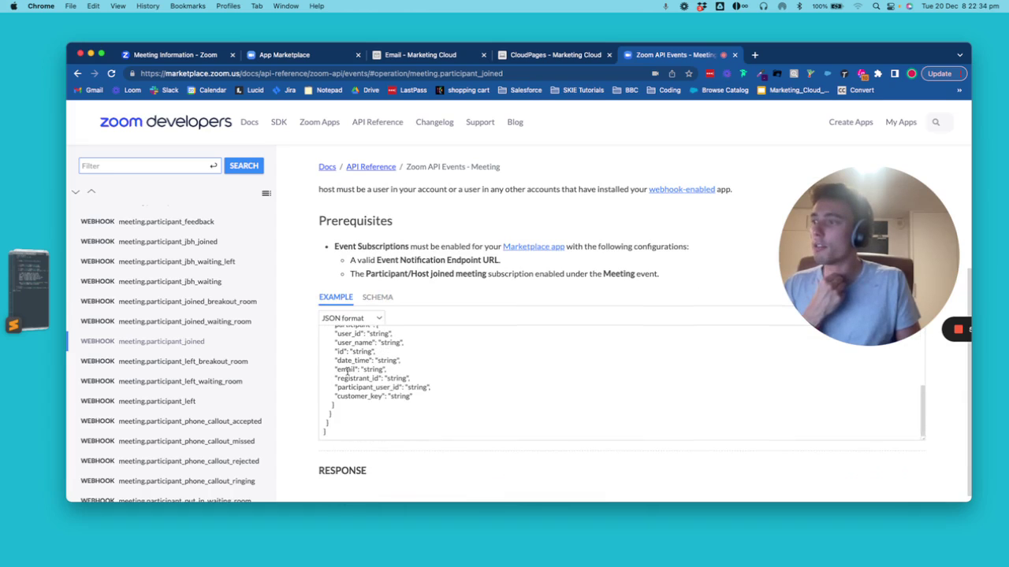
pyautogui.scroll(4, 346, 370)
pyautogui.scroll(1, 347, 371)
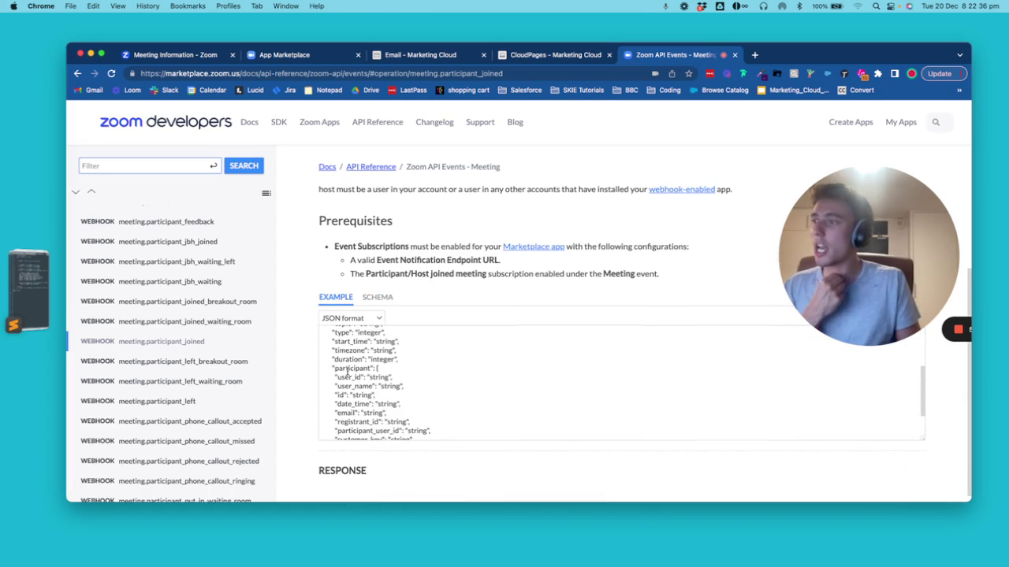
# Compare the regID payload path in the CloudPages script with the payload and participant objects in Zoom's JSON example
pyautogui.click(573, 55)
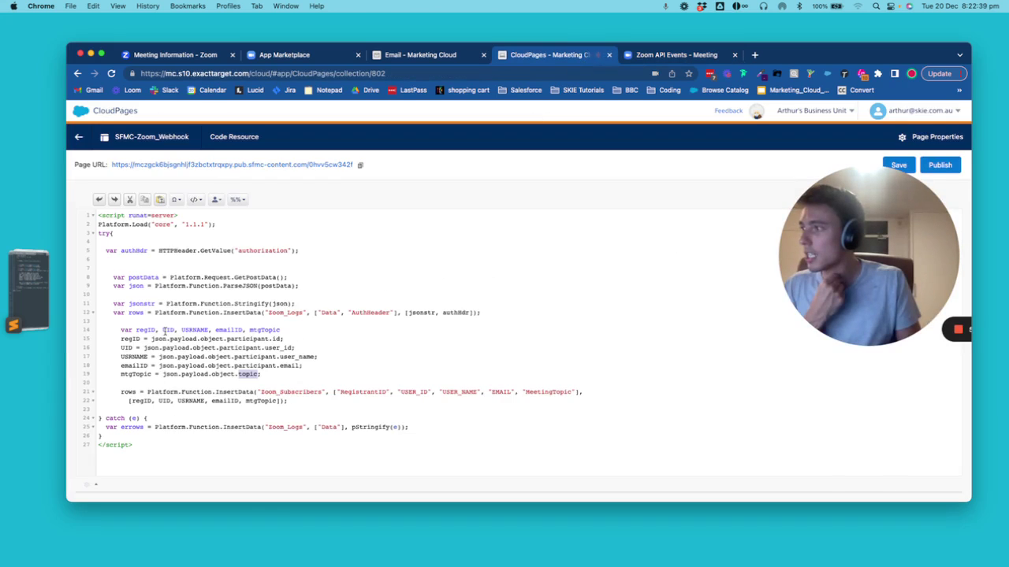
pyautogui.click(161, 336)
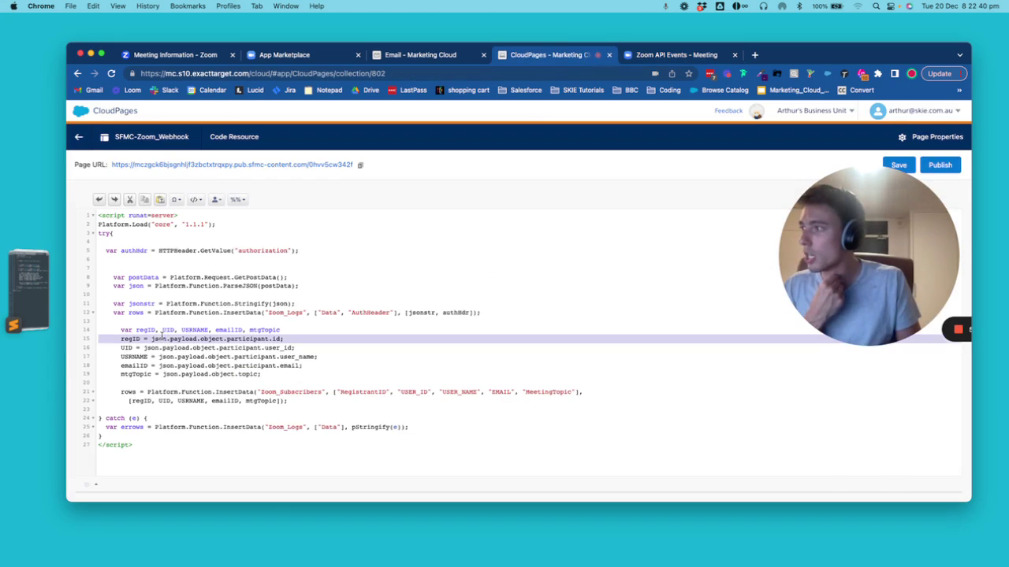
pyautogui.click(641, 55)
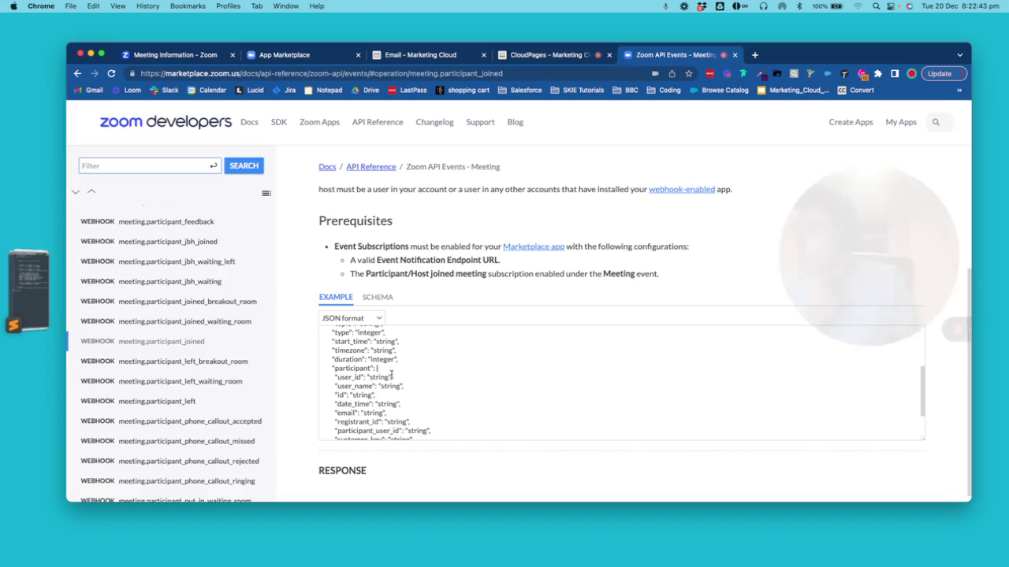
pyautogui.scroll(3, 390, 376)
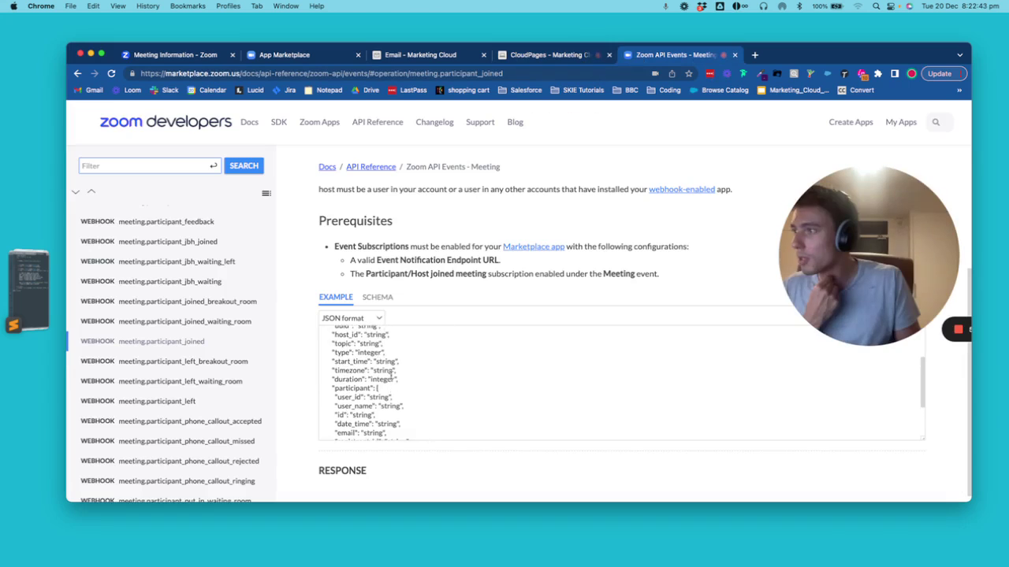
pyautogui.scroll(-1, 340, 356)
pyautogui.tripleClick(339, 356)
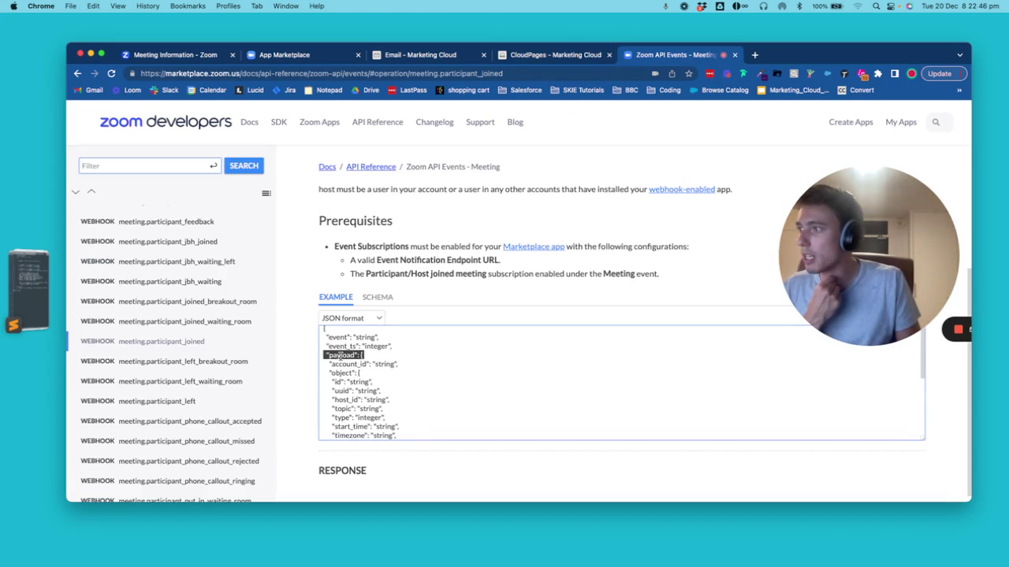
pyautogui.scroll(-3, 341, 366)
pyautogui.scroll(-5, 343, 376)
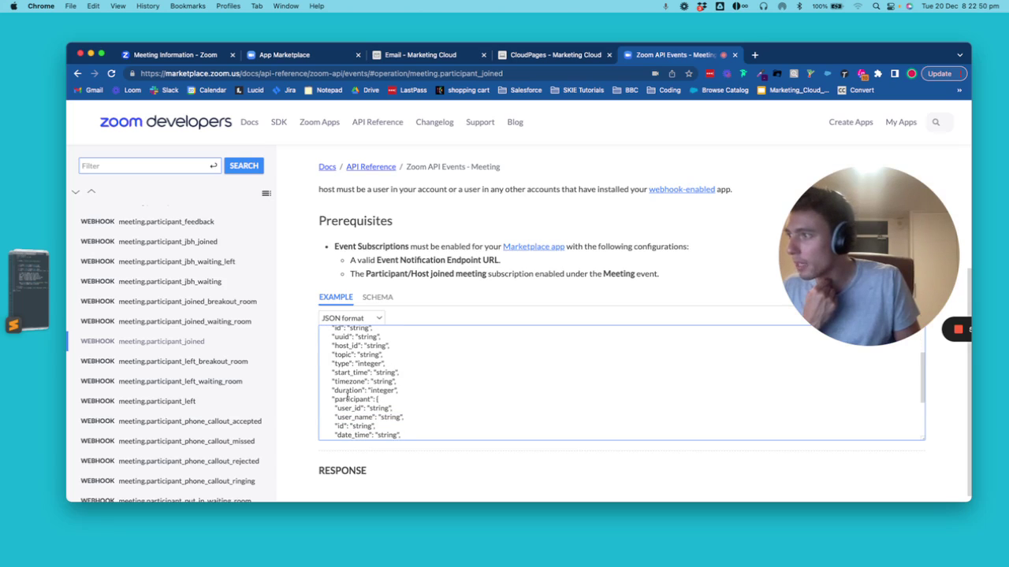
pyautogui.tripleClick(346, 398)
pyautogui.scroll(-6, 347, 398)
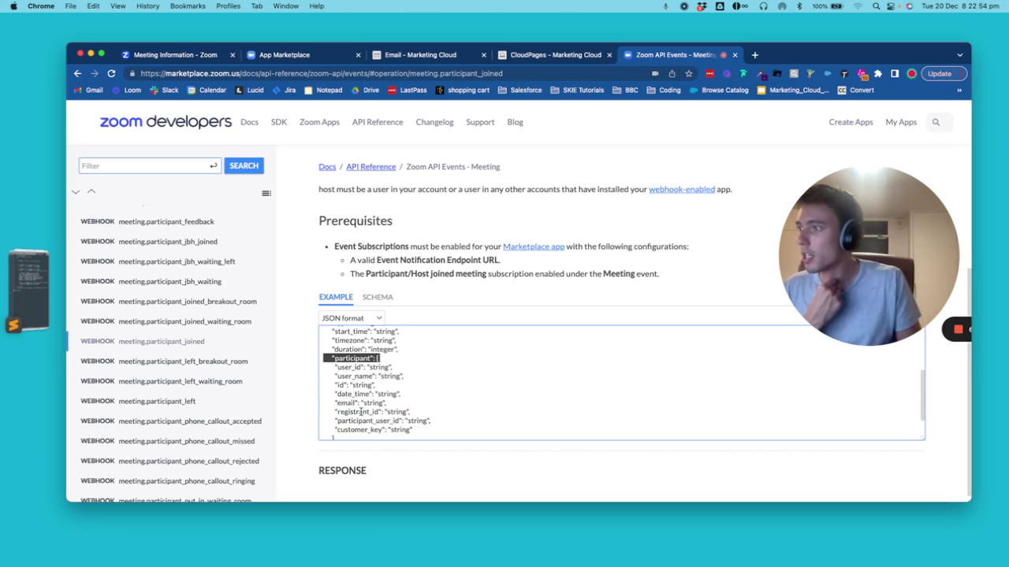
# Compare the regID path in the CloudPages script with the participant's id field in Zoom's JSON example
pyautogui.click(544, 54)
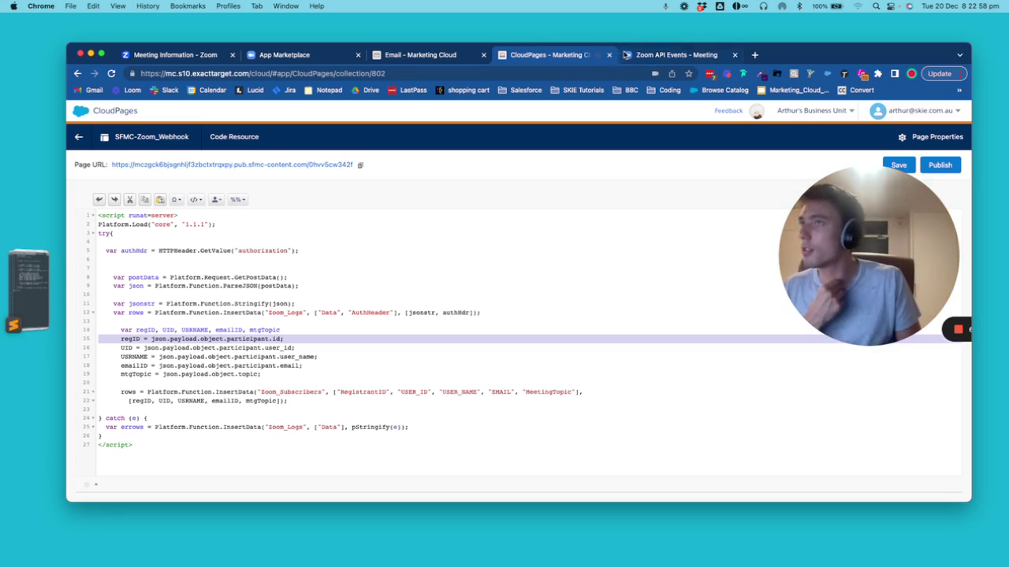
pyautogui.click(631, 56)
pyautogui.tripleClick(351, 386)
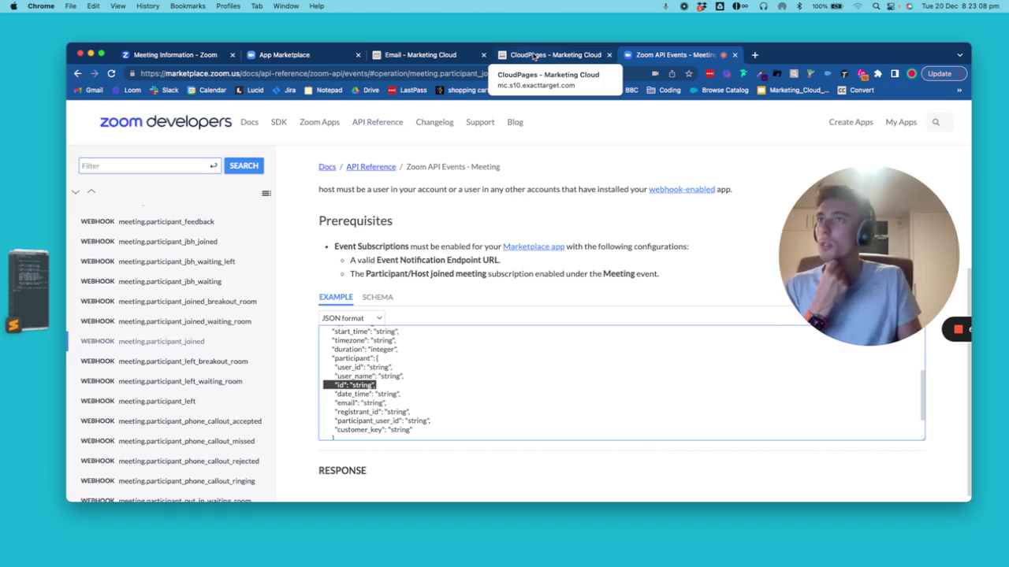
pyautogui.click(534, 56)
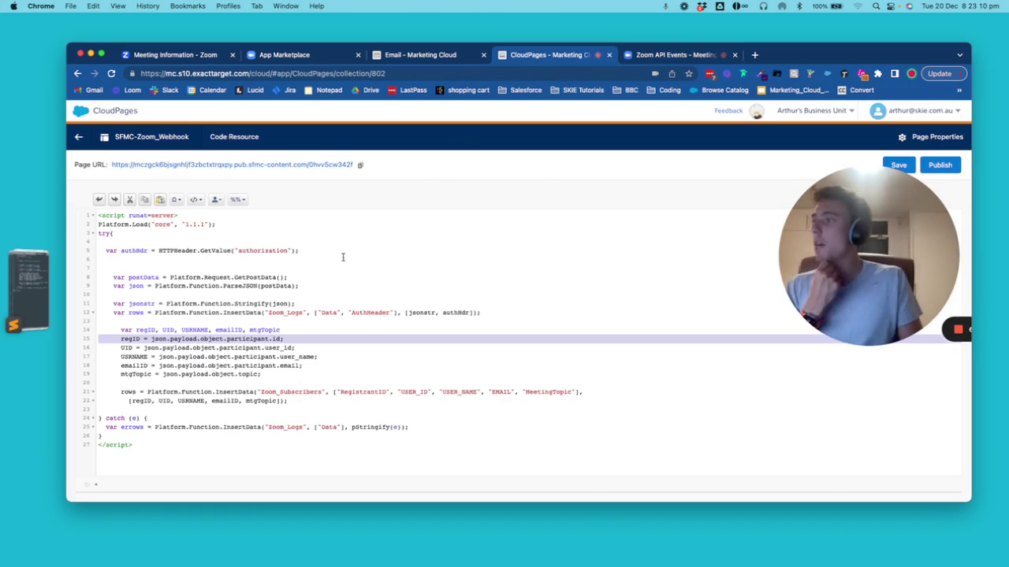
# Locate the Zoom_Subscribers InsertData statement in the script and open the matching data extension from the Webhook folder in Email Studio
pyautogui.click(180, 393)
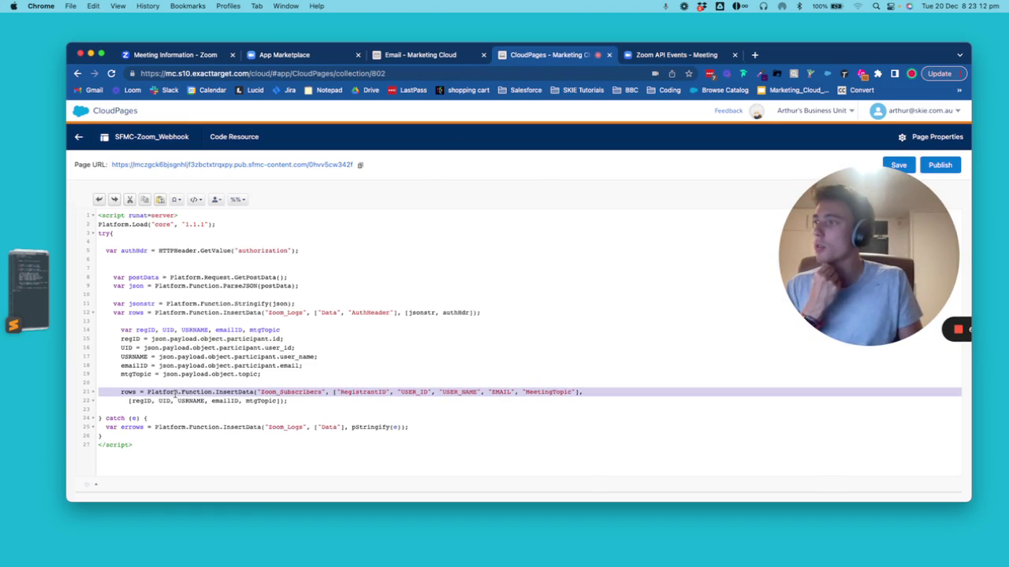
pyautogui.moveTo(291, 403); pyautogui.dragTo(90, 394)
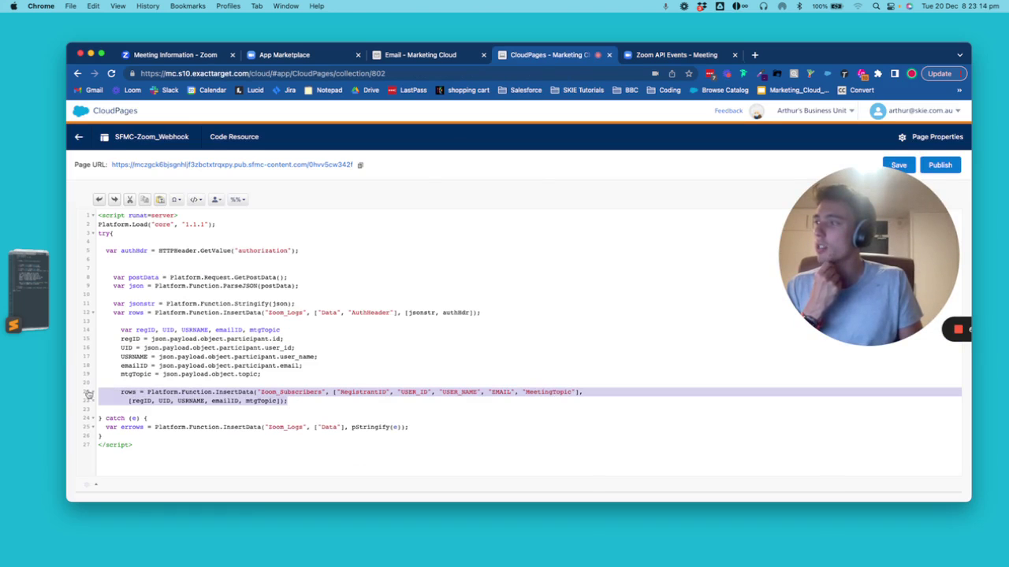
pyautogui.click(422, 58)
pyautogui.click(131, 136)
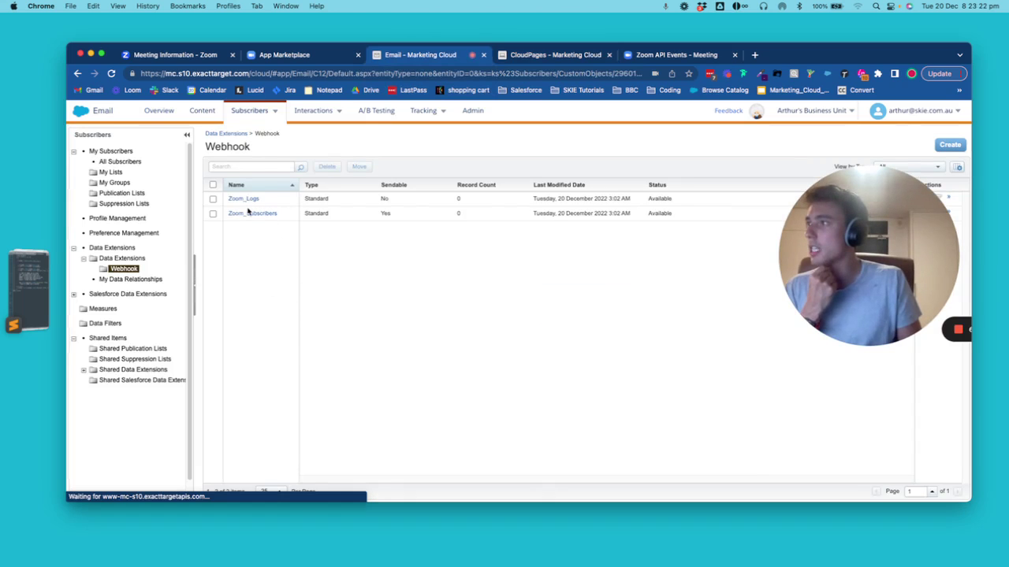
pyautogui.click(251, 215)
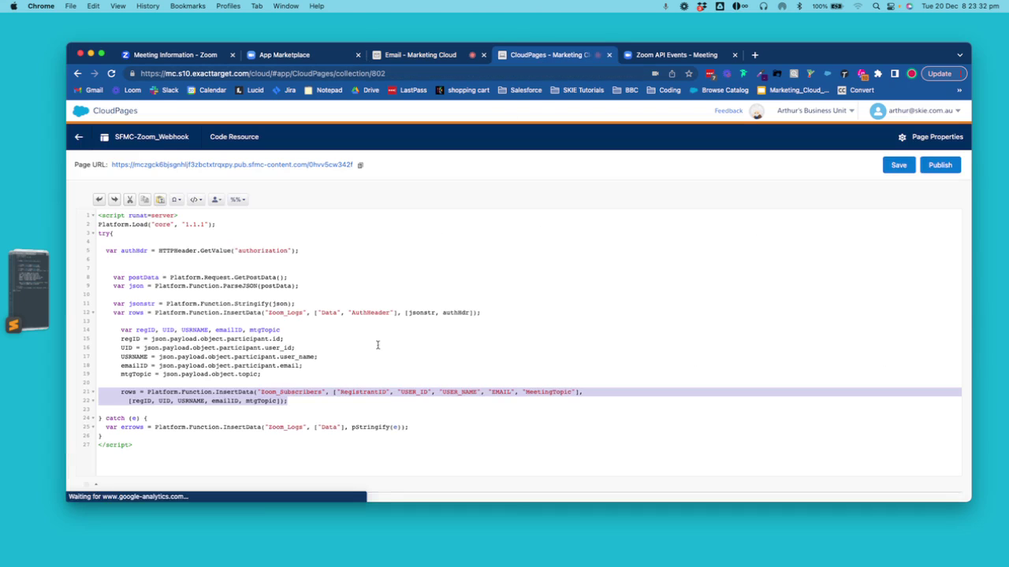
# Read through the Zoom_Subscribers field names and matching variables in the script's InsertData statement, and the catch block that logs errors
pyautogui.doubleClick(272, 392)
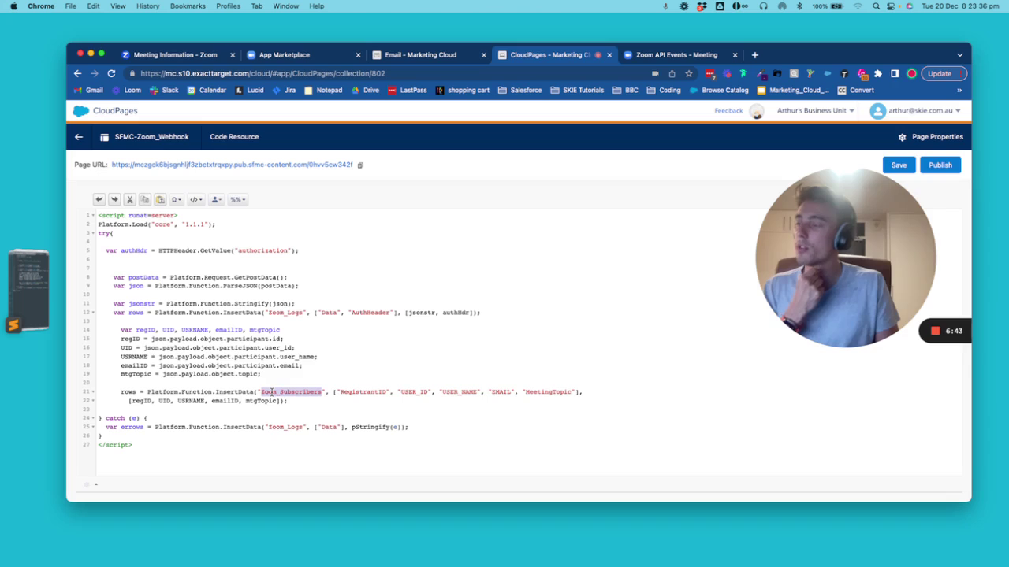
pyautogui.doubleClick(362, 391)
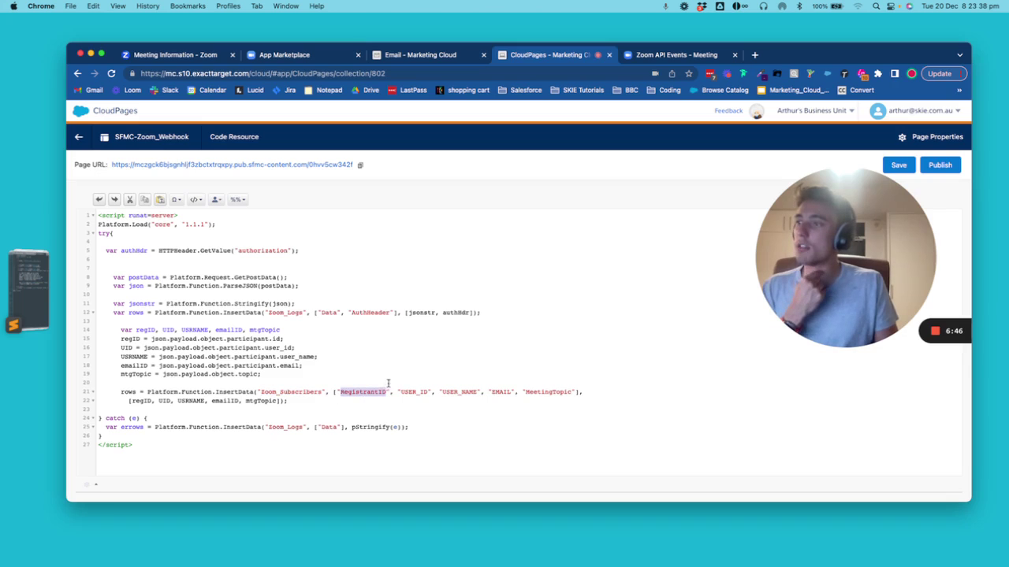
pyautogui.doubleClick(416, 392)
pyautogui.doubleClick(460, 392)
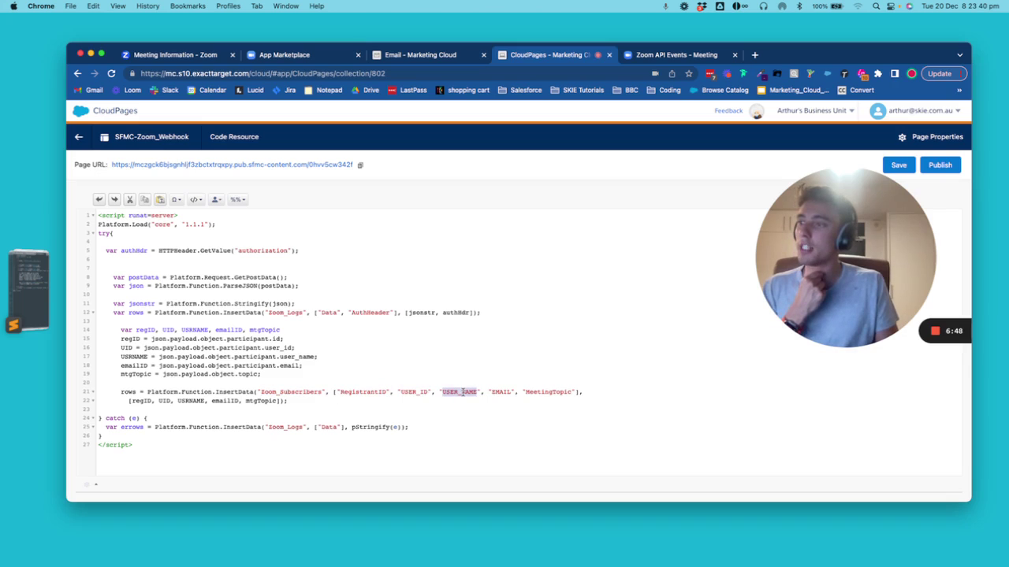
pyautogui.click(130, 401)
pyautogui.doubleClick(132, 401)
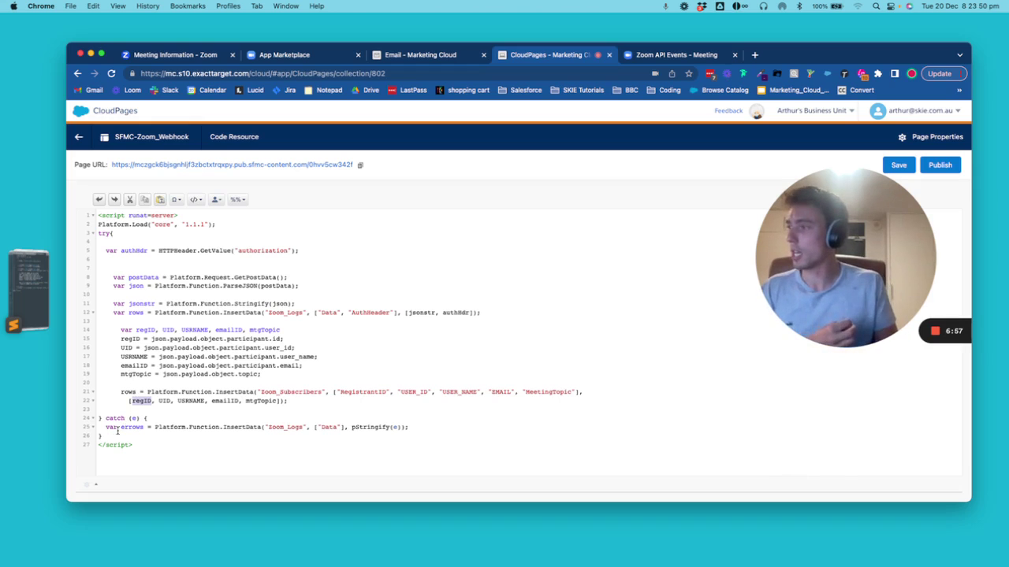
pyautogui.moveTo(103, 436); pyautogui.dragTo(85, 409)
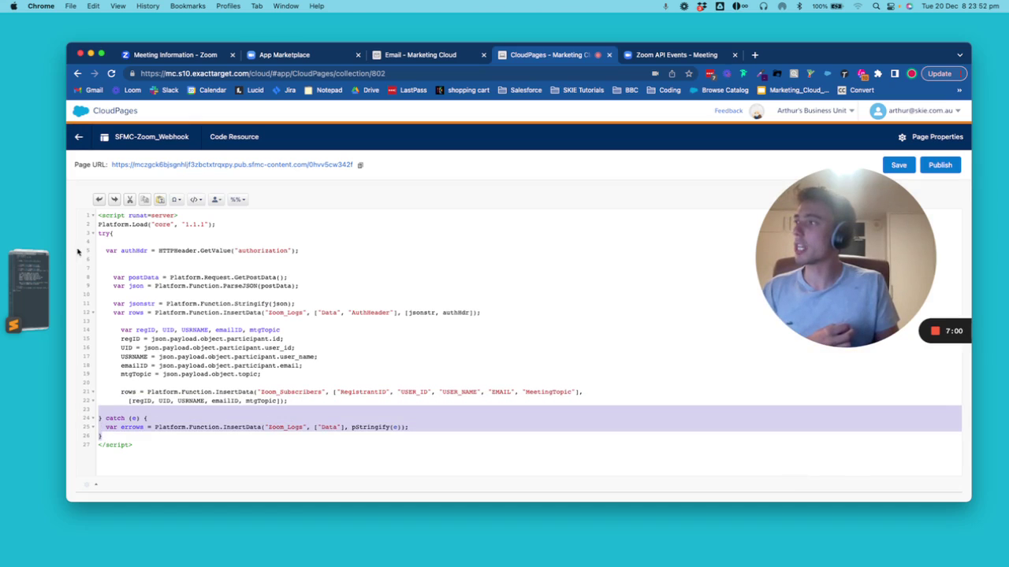
pyautogui.moveTo(100, 445); pyautogui.dragTo(91, 415)
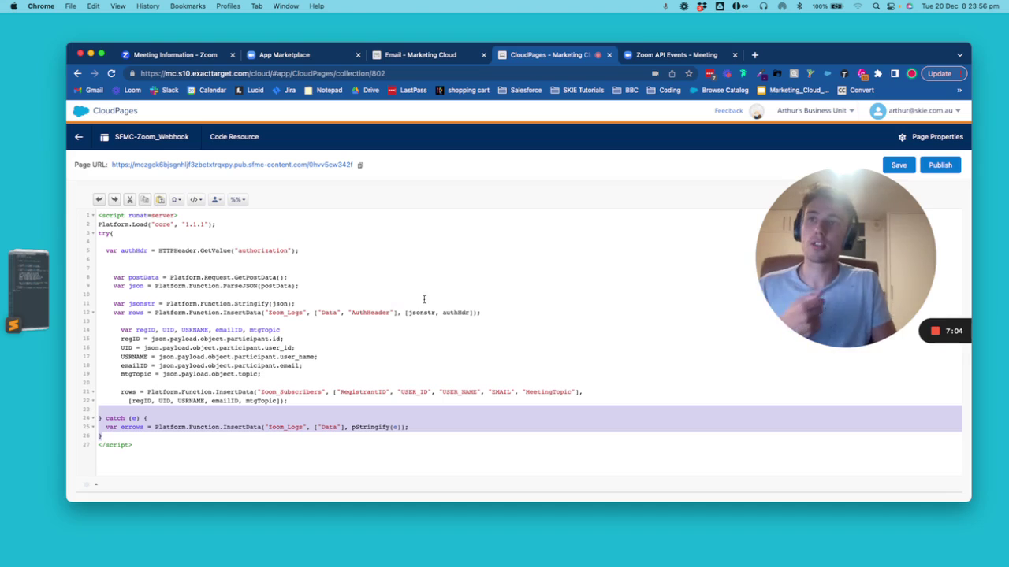
# Save the SFMC-Zoom_Webhook code resource and publish it immediately
pyautogui.moveTo(843, 260); pyautogui.dragTo(690, 294)
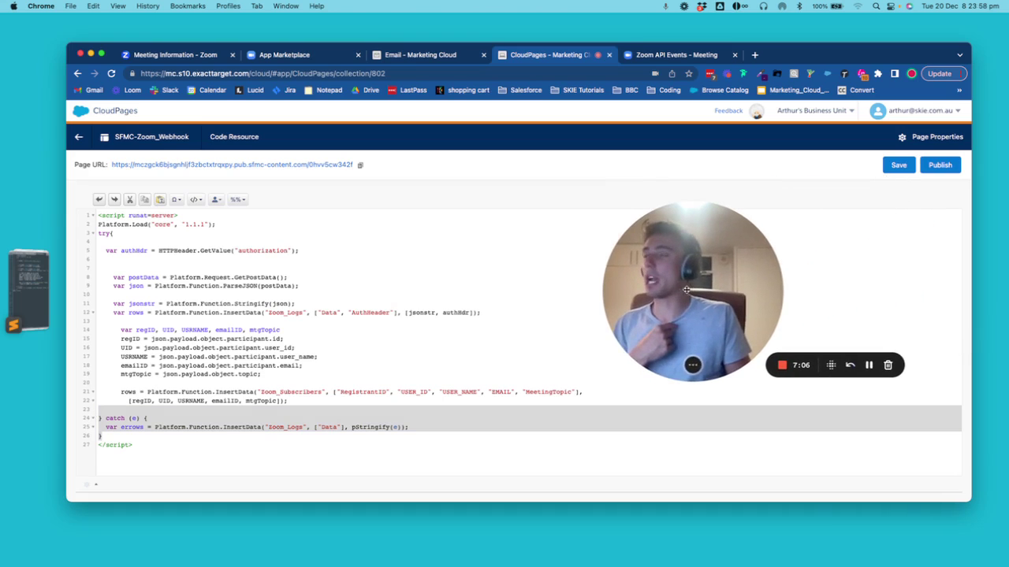
pyautogui.click(898, 165)
pyautogui.click(940, 165)
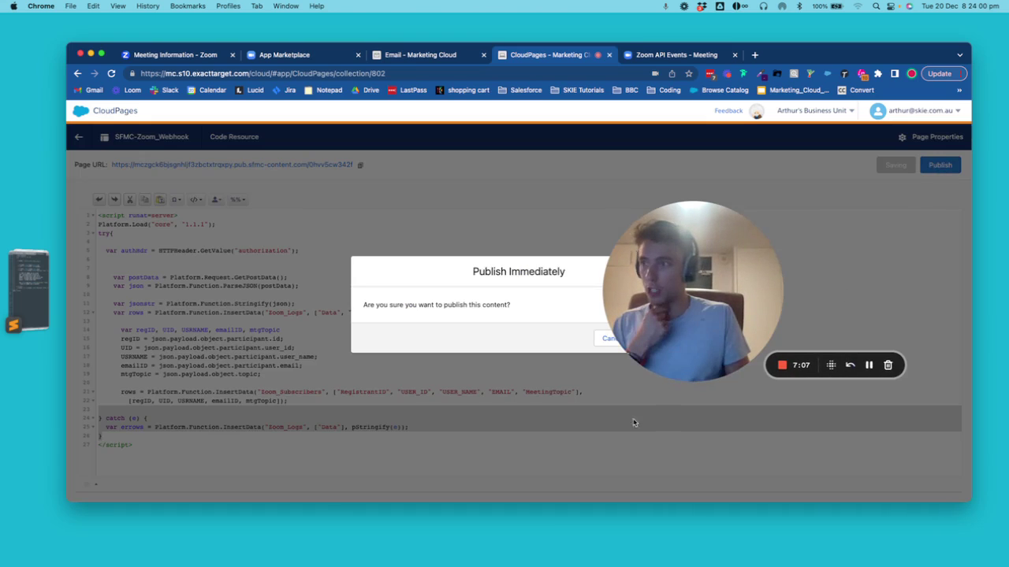
pyautogui.moveTo(718, 240); pyautogui.dragTo(865, 193)
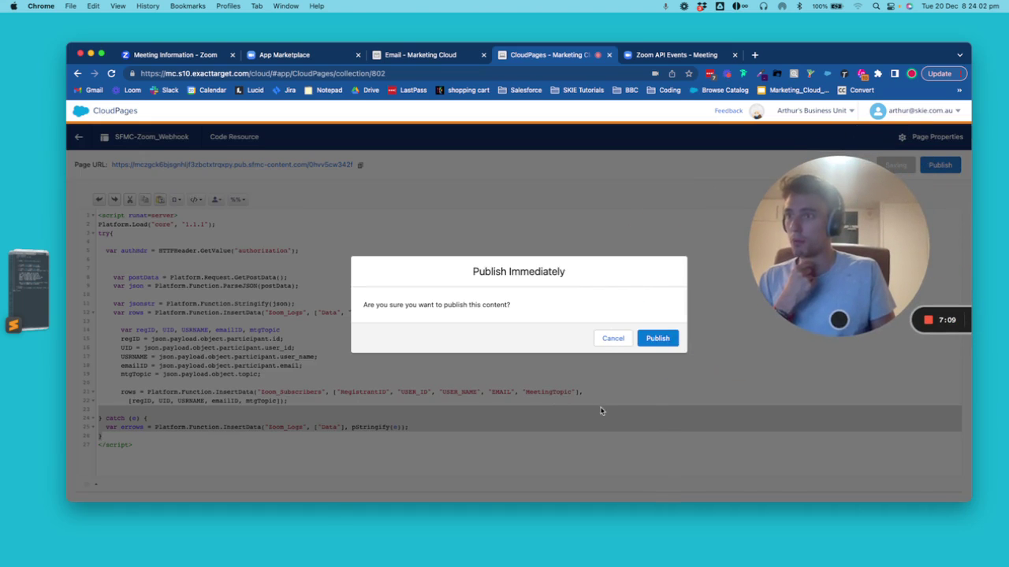
pyautogui.click(659, 338)
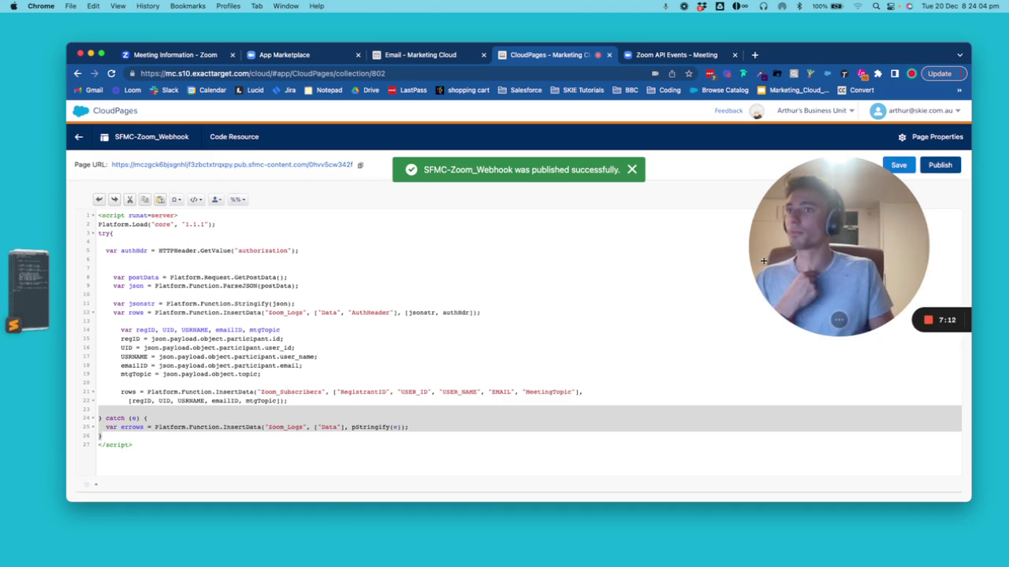
# Check the records of the Zoom_Subscribers data extension in Email Studio
pyautogui.moveTo(791, 244); pyautogui.dragTo(610, 308)
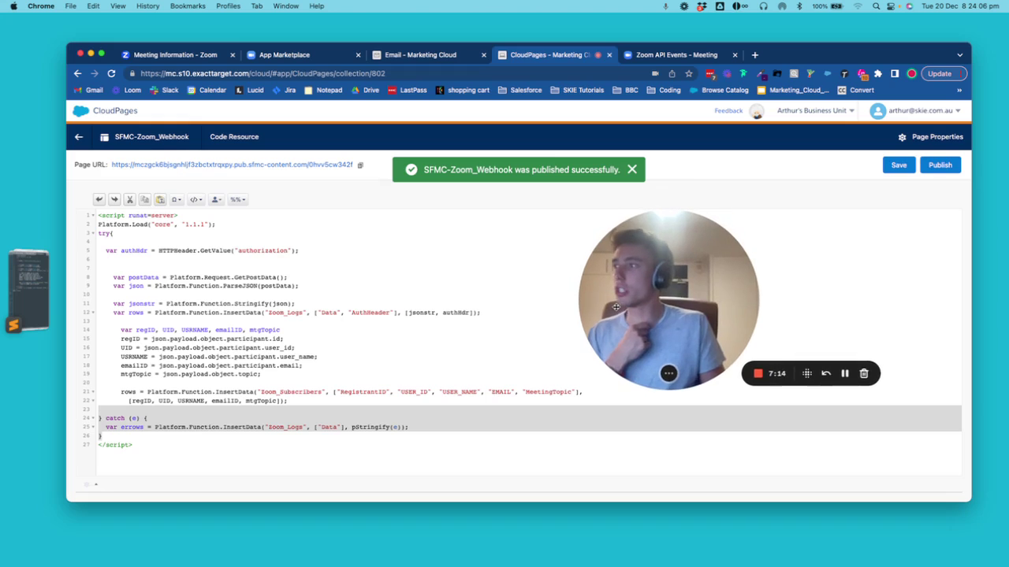
pyautogui.click(420, 55)
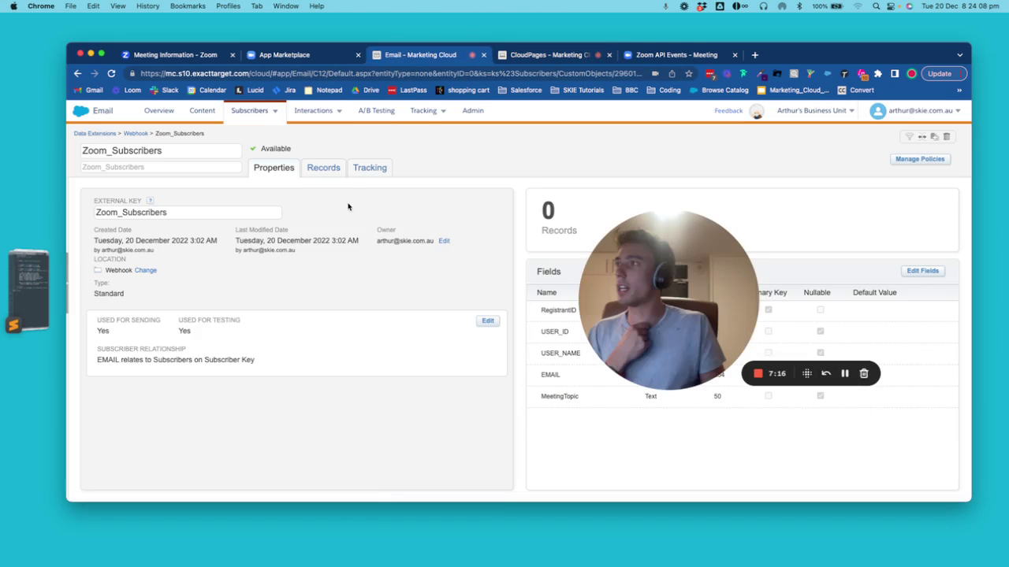
pyautogui.click(331, 171)
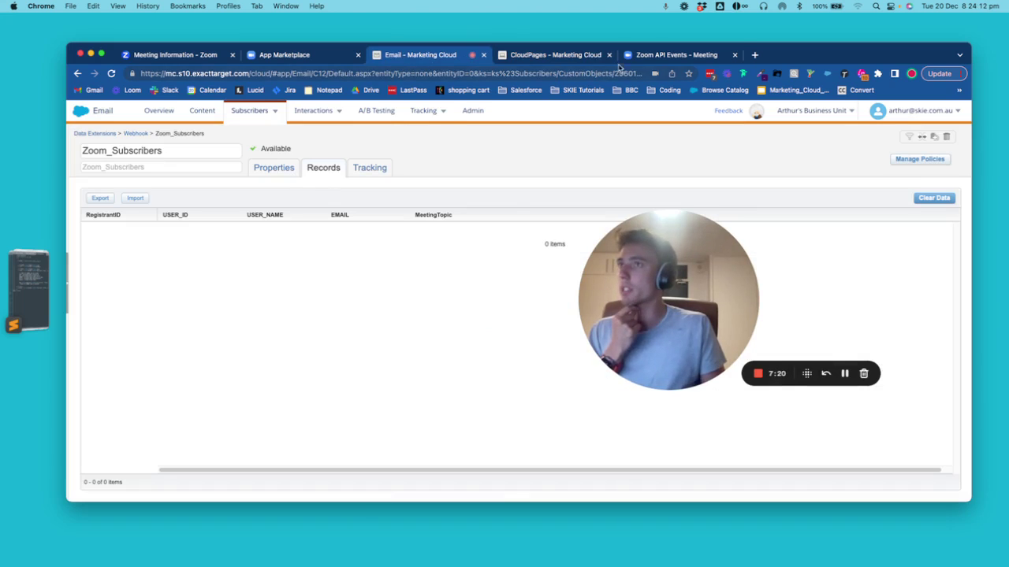
# Start "My Meeting" from its Zoom meeting page in the desktop app and join with computer audio
pyautogui.click(188, 58)
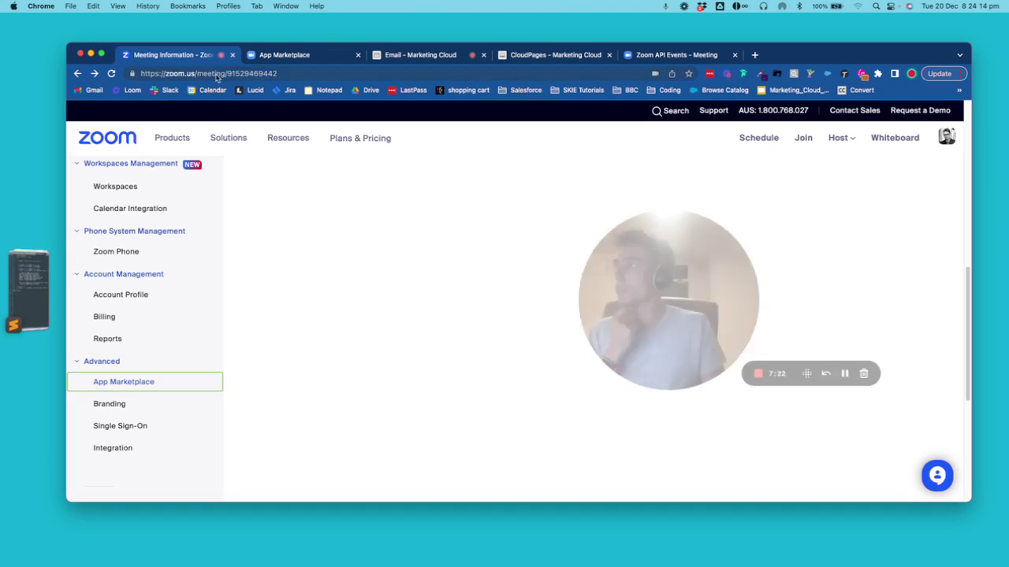
pyautogui.scroll(10, 137, 247)
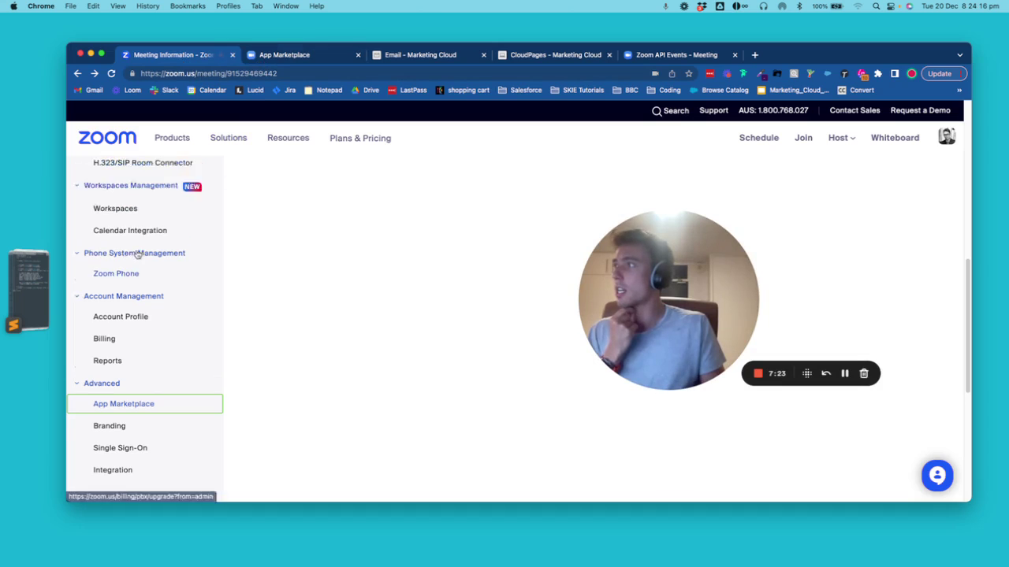
pyautogui.scroll(2, 137, 246)
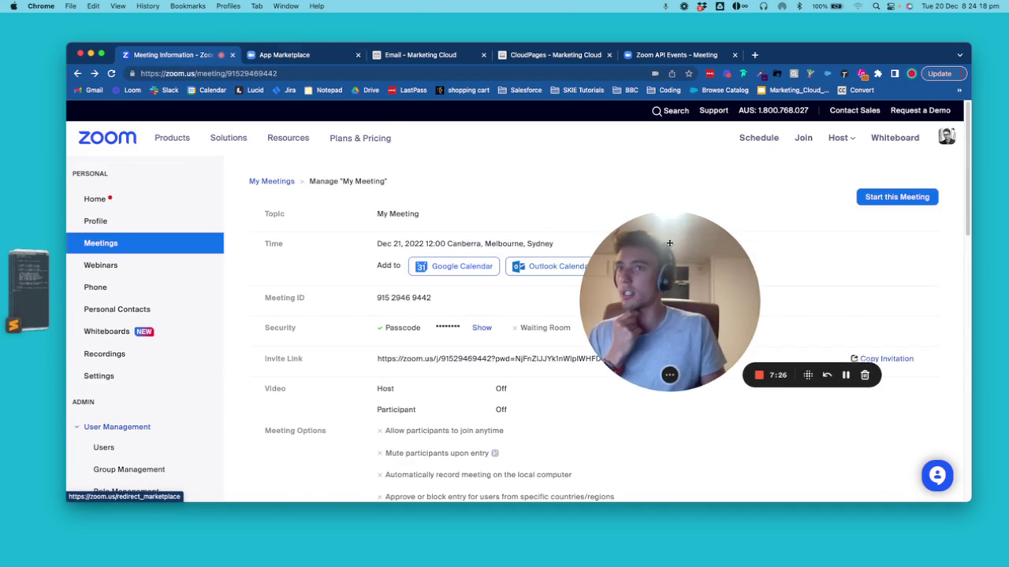
pyautogui.click(868, 201)
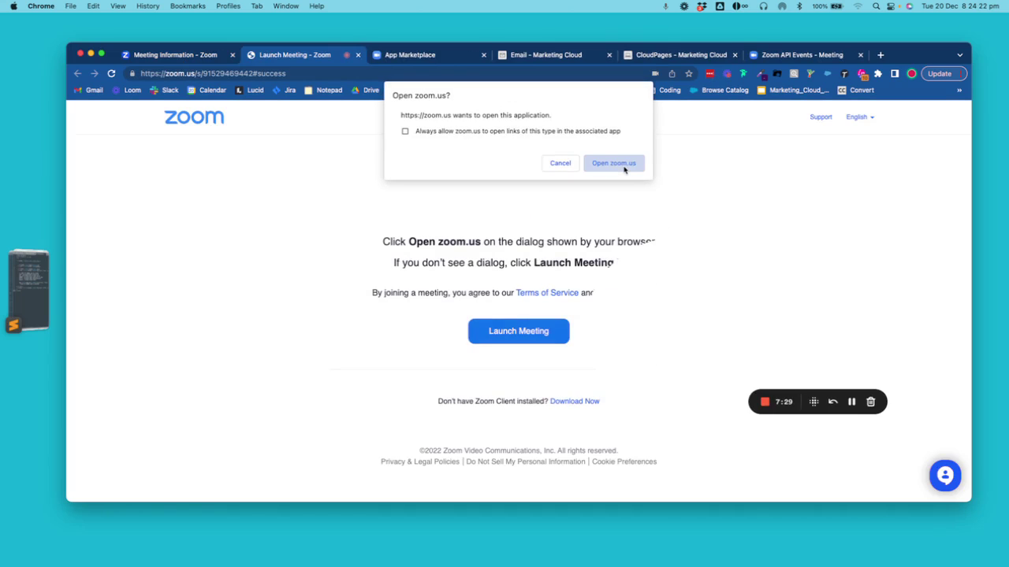
pyautogui.click(614, 163)
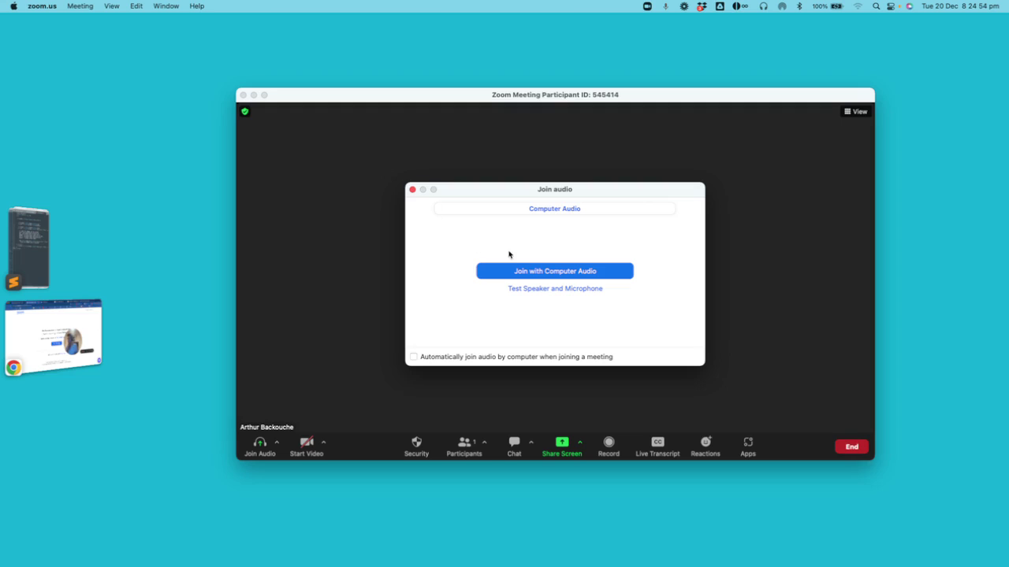
pyautogui.click(514, 271)
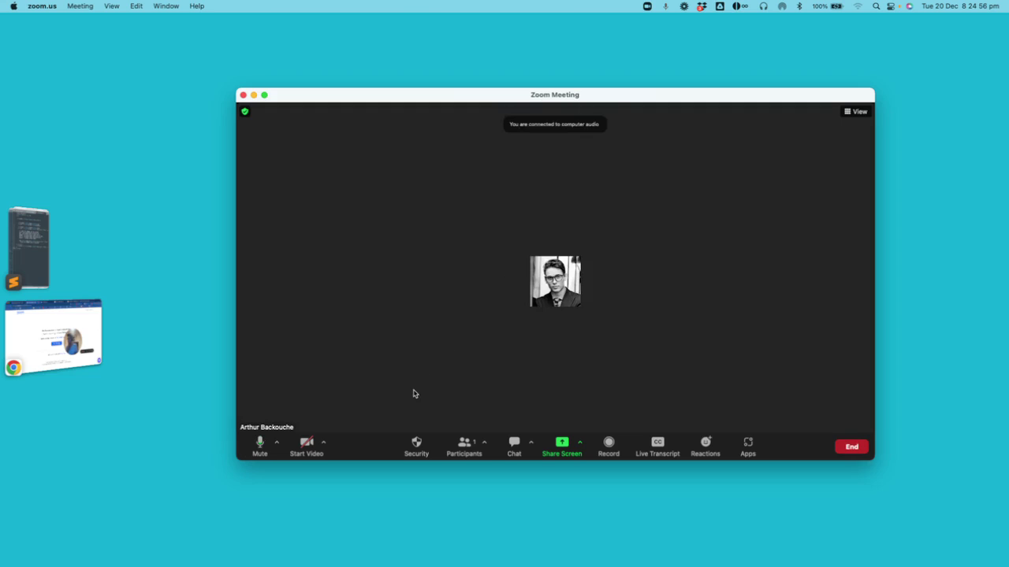
# End the running Zoom test meeting
pyautogui.click(841, 443)
pyautogui.click(837, 396)
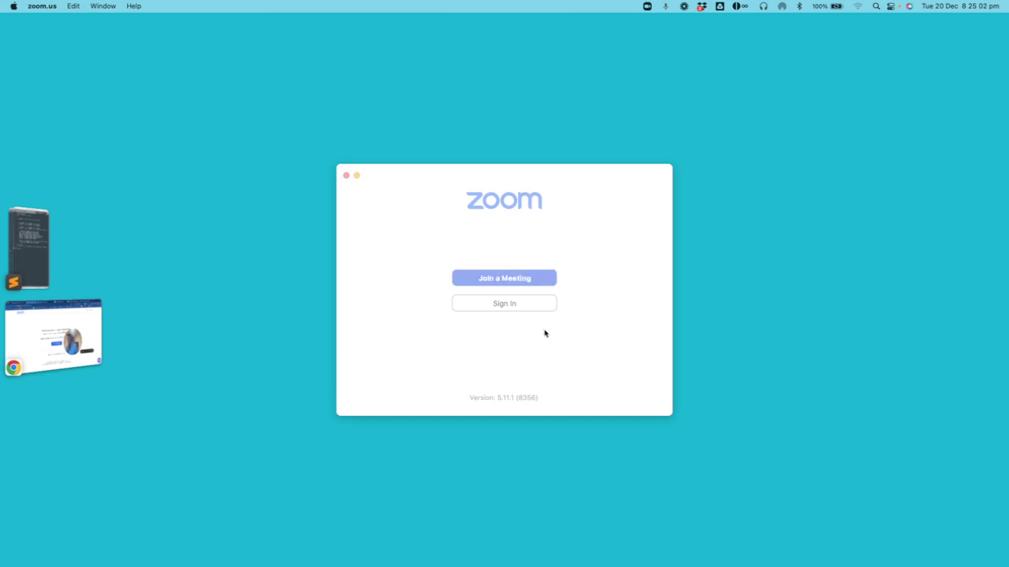
pyautogui.click(549, 331)
# Return to Email Studio in Chrome, reload the Webhook folder's data extensions, and open the records of Zoom_Logs
pyautogui.click(96, 325)
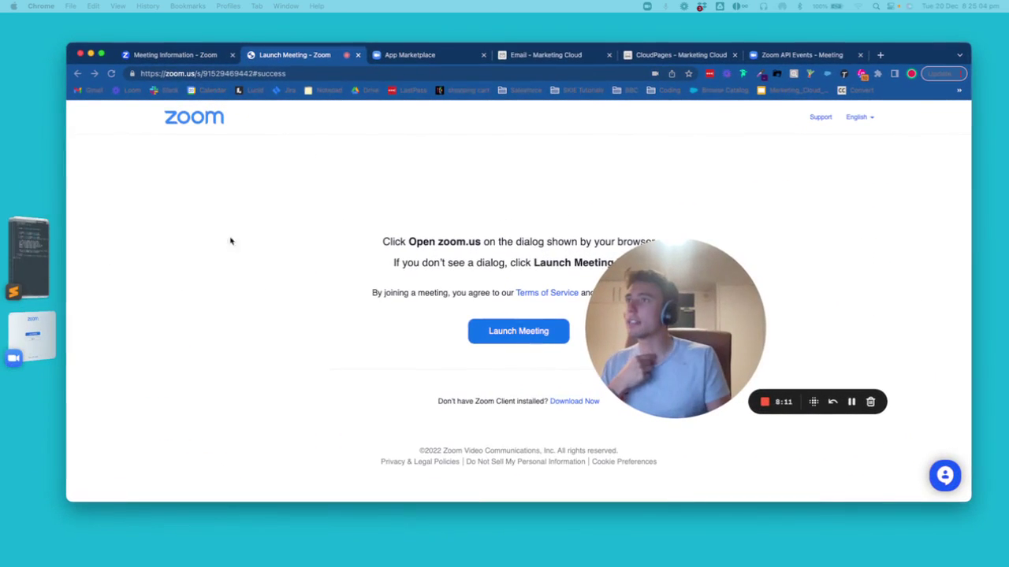
pyautogui.click(526, 55)
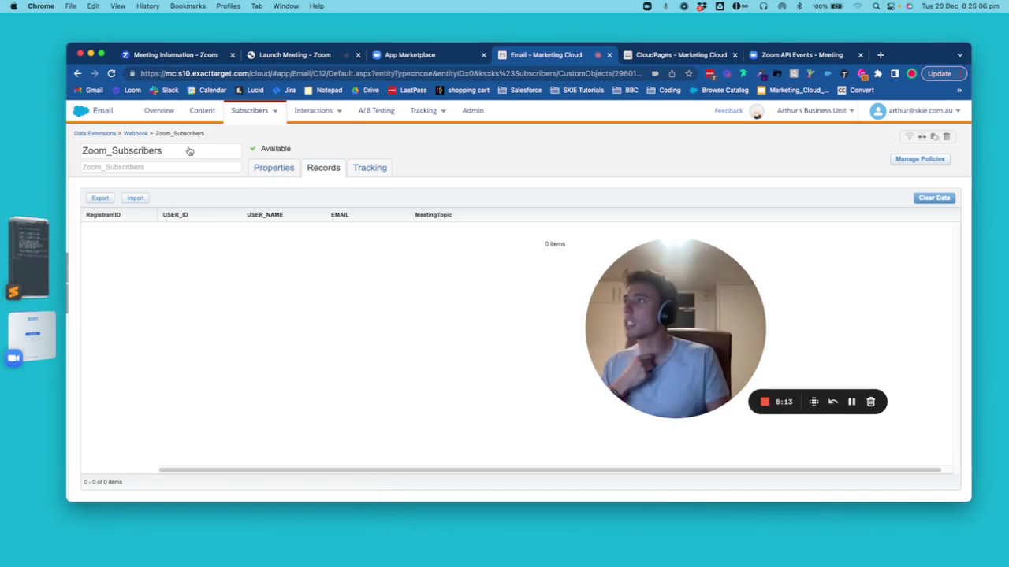
pyautogui.click(137, 134)
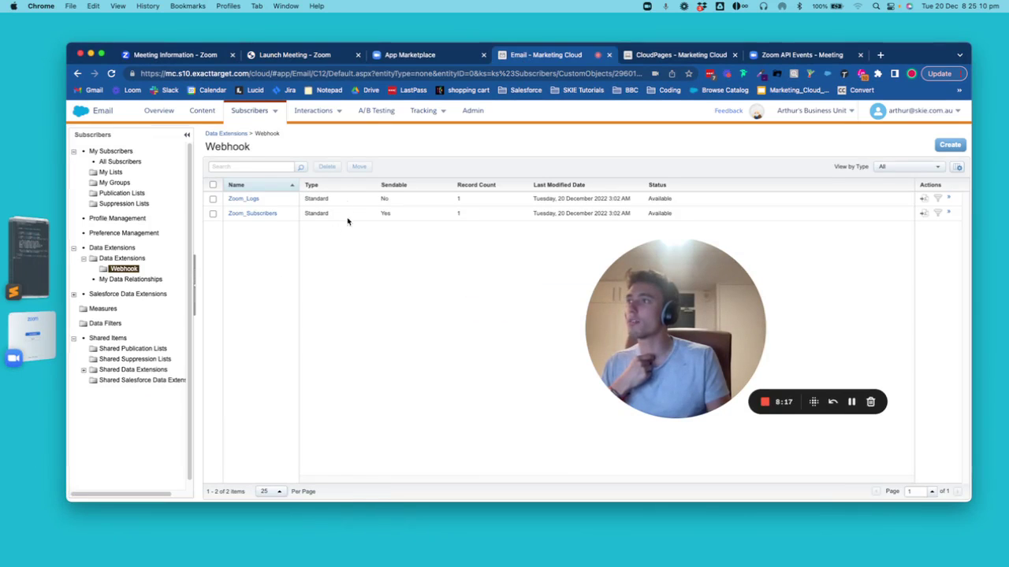
pyautogui.click(251, 201)
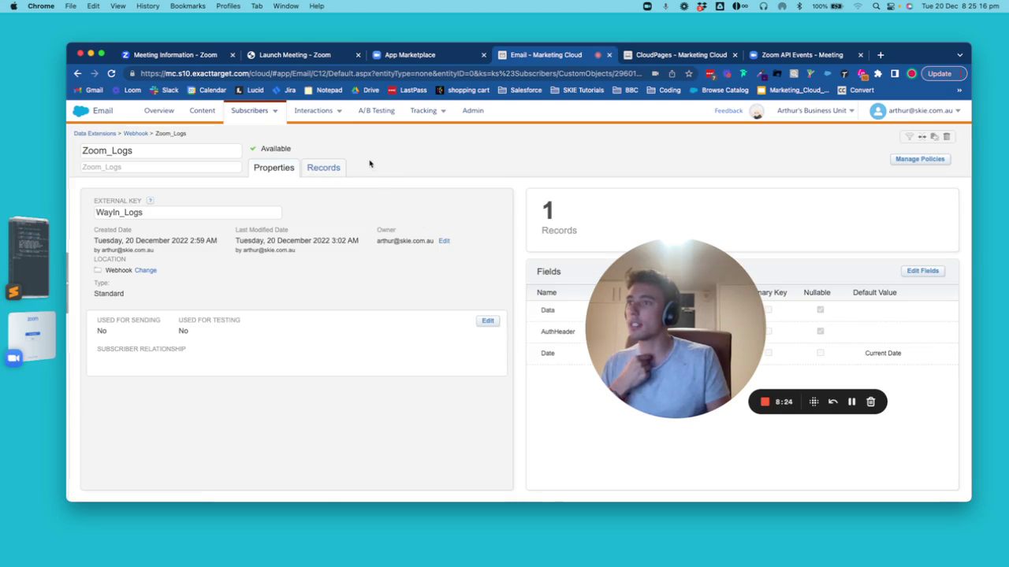
pyautogui.click(331, 167)
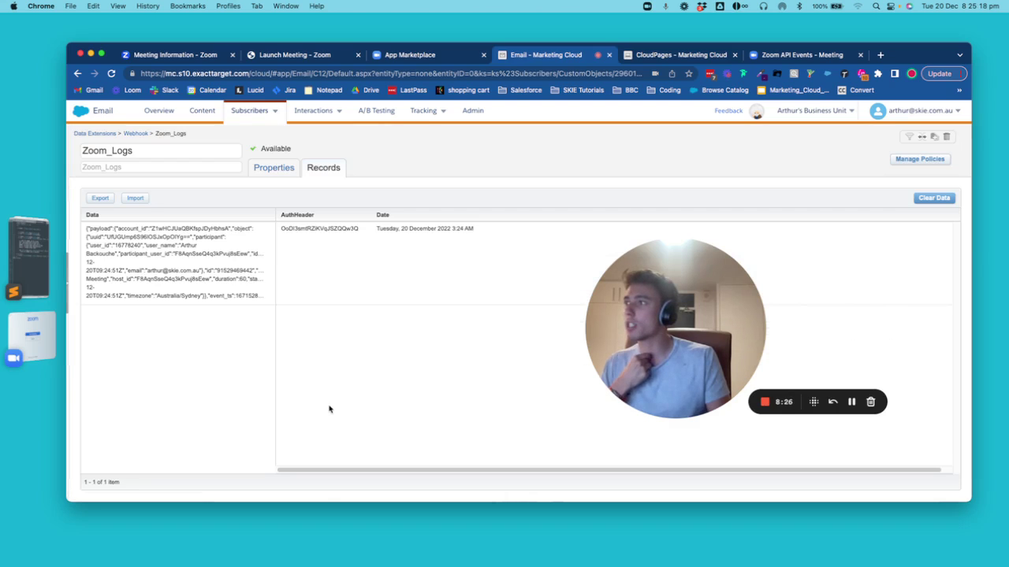
# Examine the Data payload, AuthHeader and Date values of the logged record in Zoom_Logs
pyautogui.moveTo(256, 295); pyautogui.dragTo(85, 231)
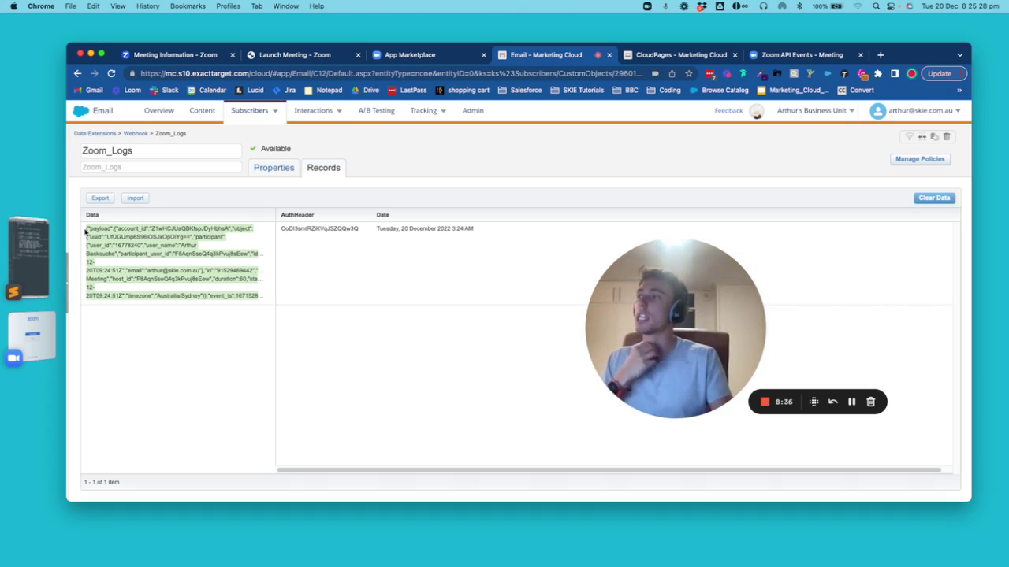
pyautogui.doubleClick(290, 229)
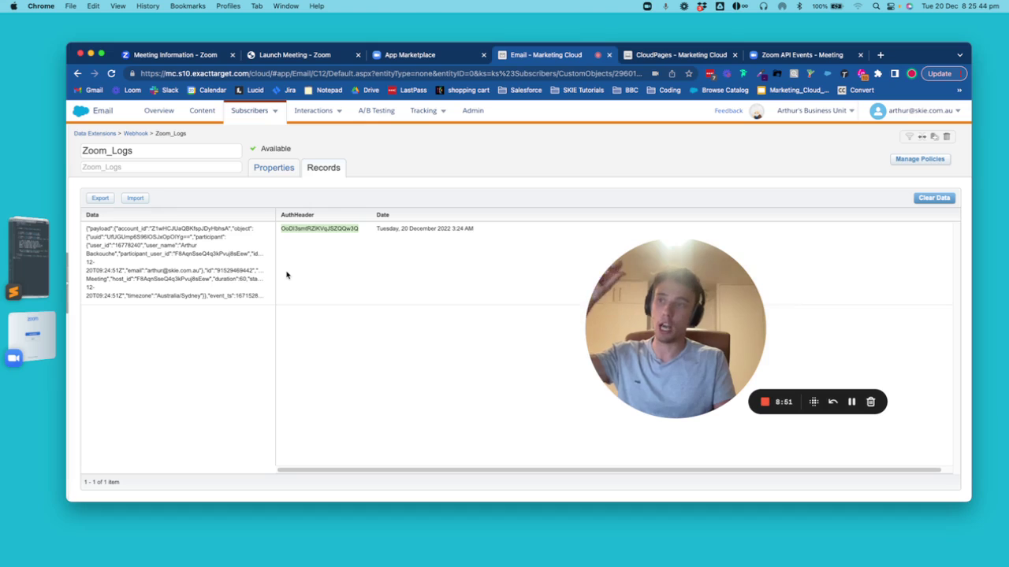
pyautogui.moveTo(376, 229); pyautogui.dragTo(473, 229)
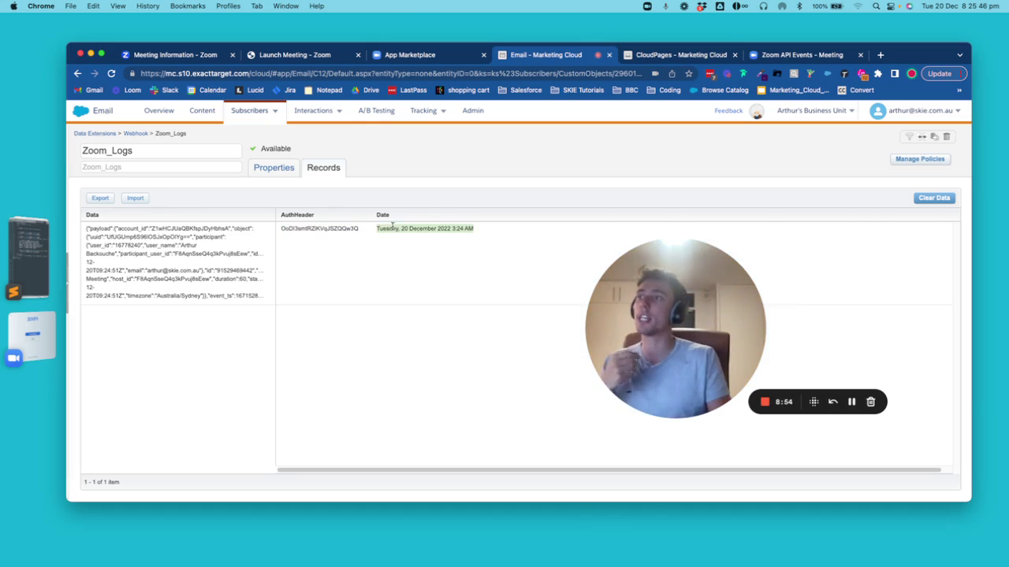
# Go back to the Webhook folder and open the records of the Zoom_Subscribers data extension
pyautogui.click(147, 134)
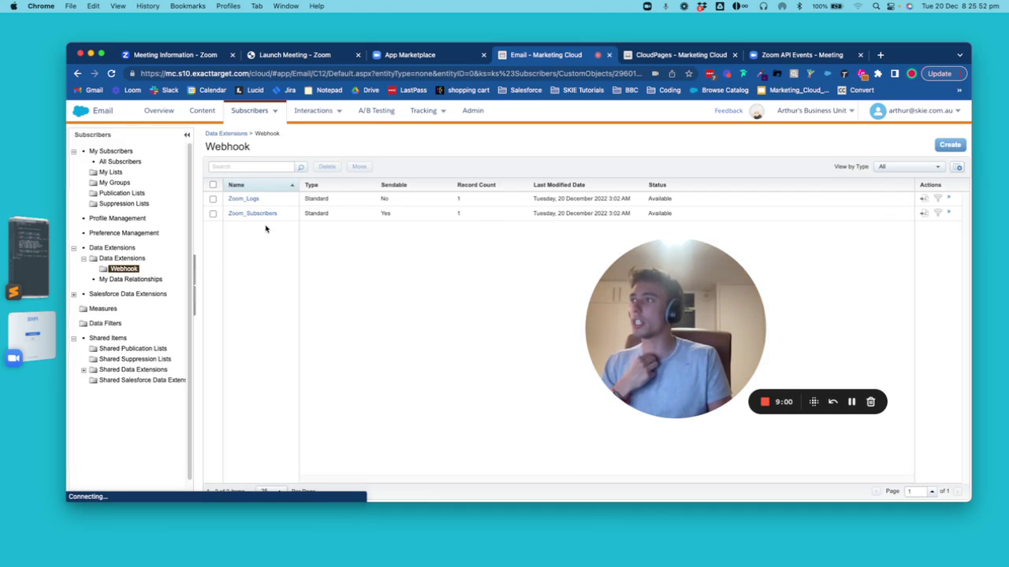
pyautogui.click(265, 218)
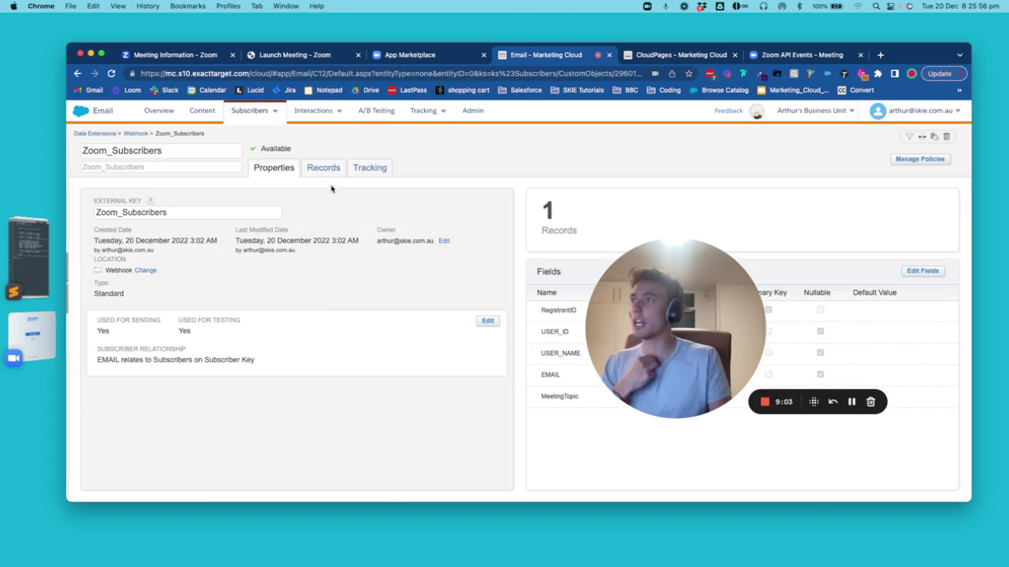
pyautogui.click(328, 171)
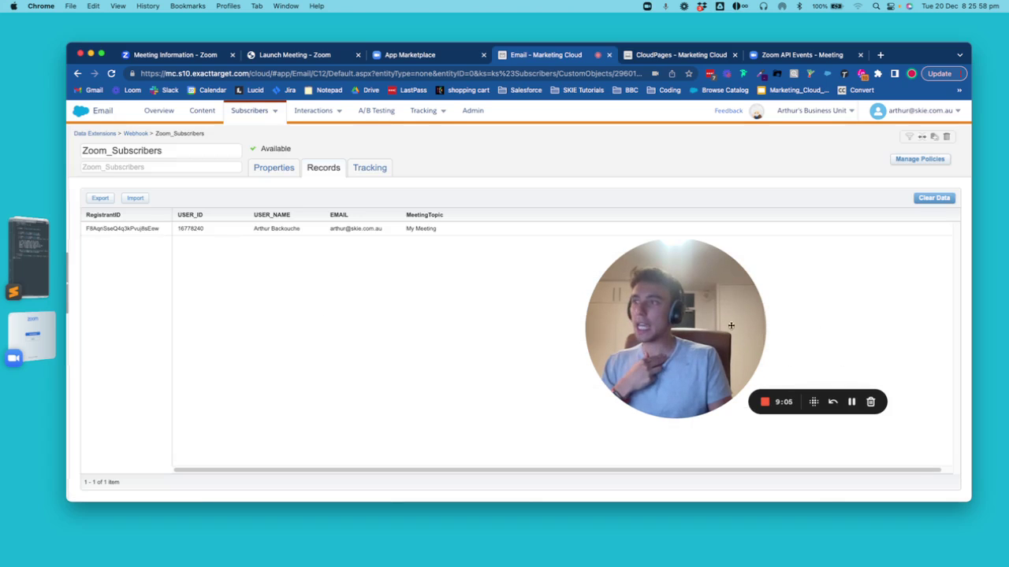
# Examine the RegistrantID, USER_ID, USER_NAME, EMAIL and MeetingTopic values of the record in Zoom_Subscribers
pyautogui.doubleClick(130, 228)
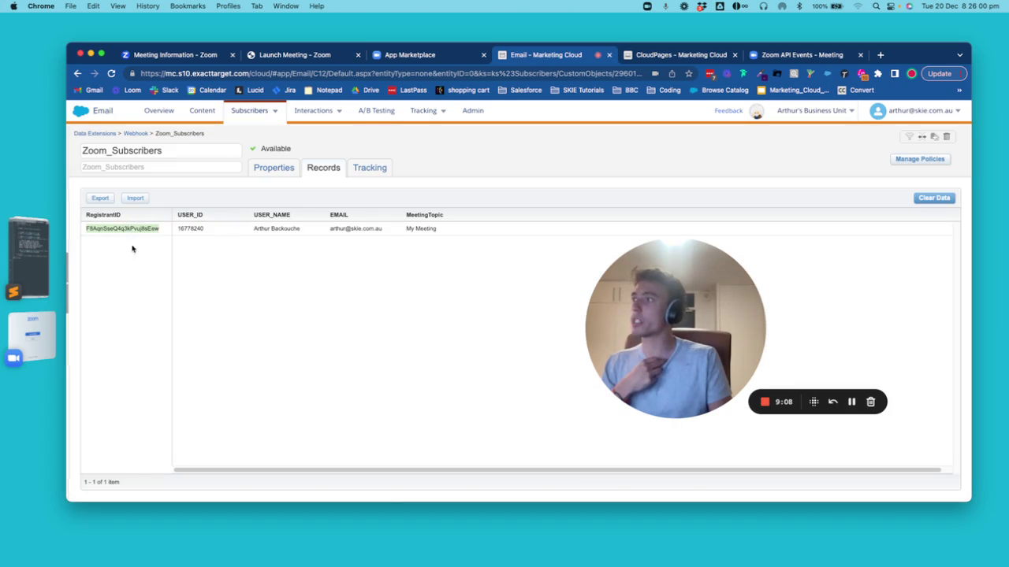
pyautogui.doubleClick(190, 228)
pyautogui.click(256, 228)
pyautogui.doubleClick(256, 228)
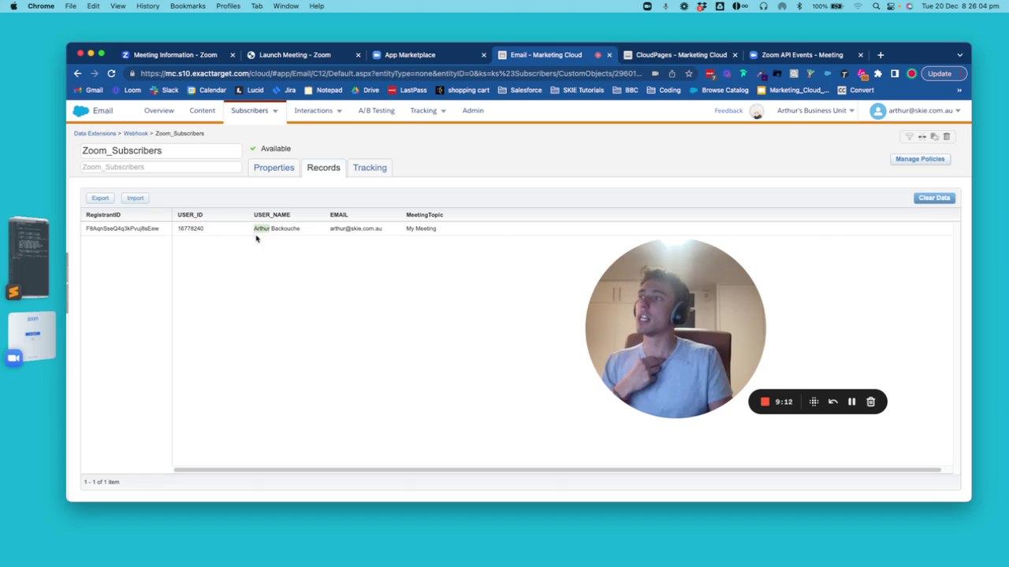
pyautogui.doubleClick(335, 229)
pyautogui.tripleClick(422, 229)
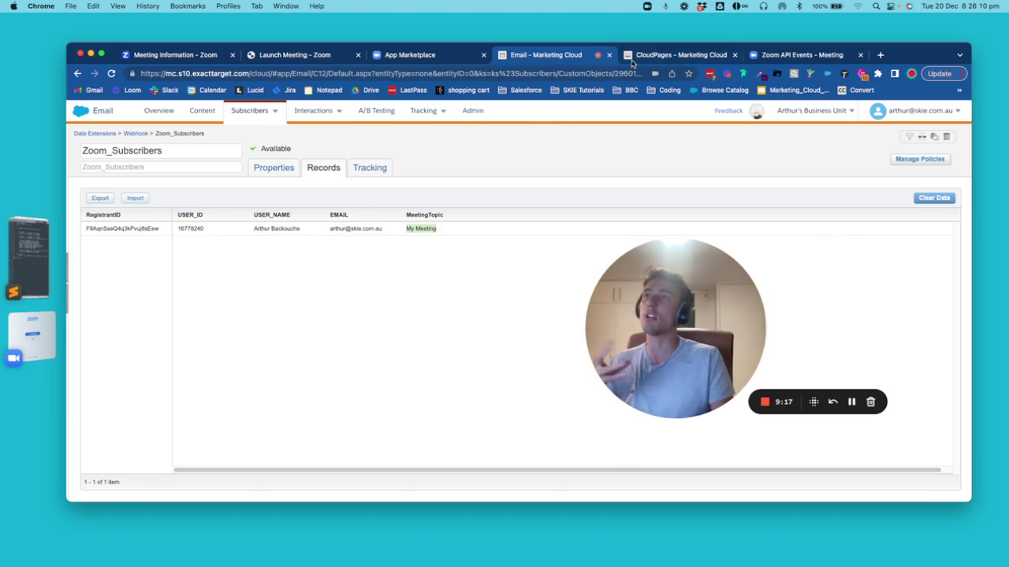
# Return to the SFMC-Zoom_Webhook code in CloudPages and highlight the payload assignments from regID to mtgTopic on lines 15 to 19
pyautogui.click(662, 56)
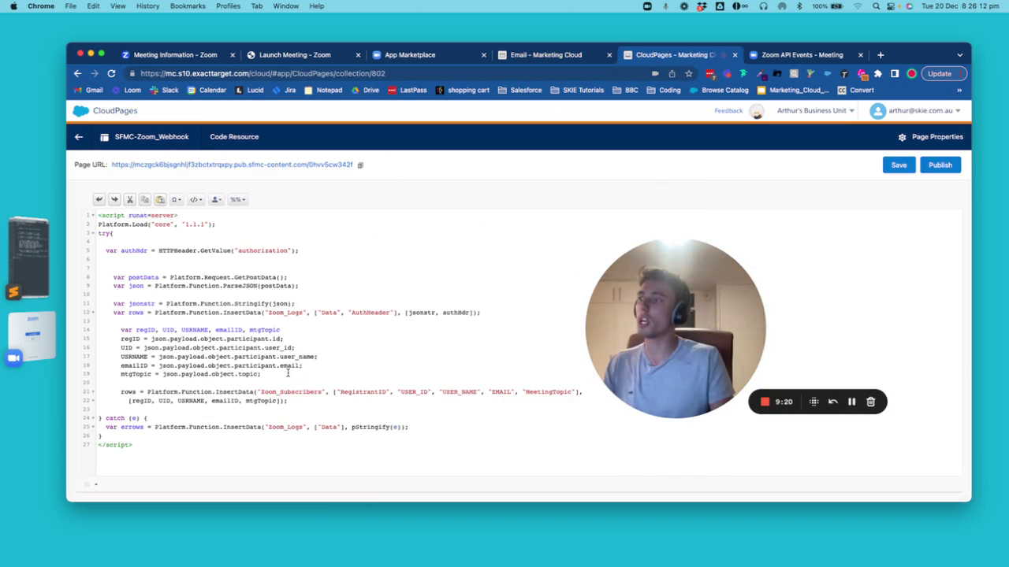
pyautogui.moveTo(276, 374); pyautogui.dragTo(103, 339)
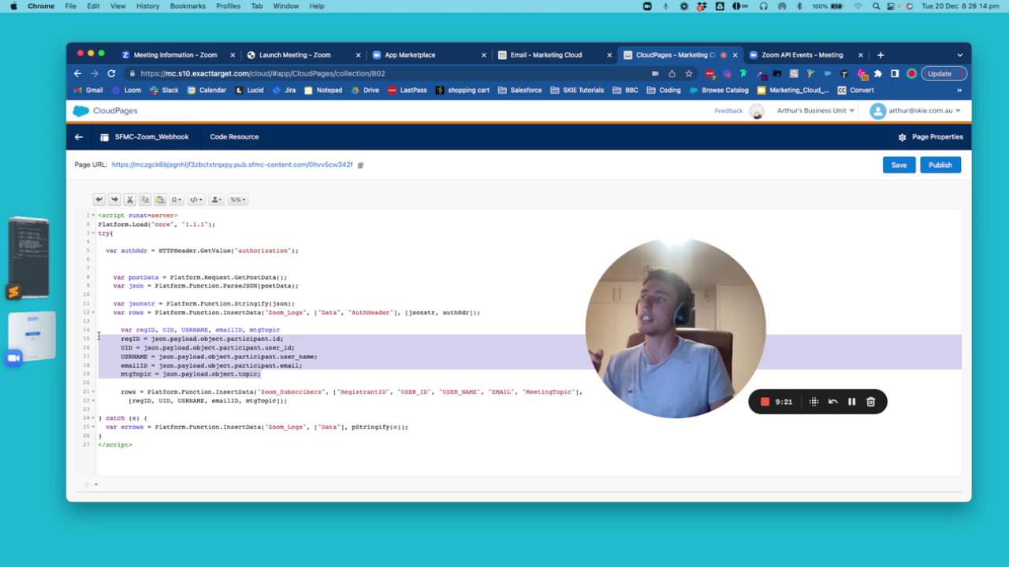